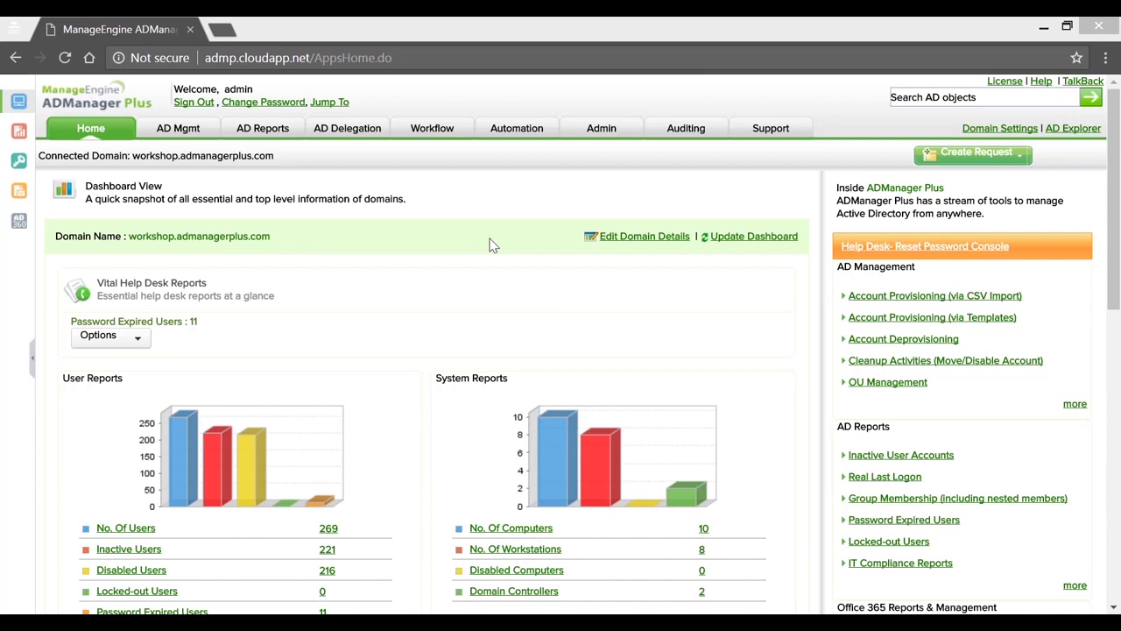
# Go to AD Mgmt > User Creation Templates and start a new template.
pyautogui.click(195, 137)
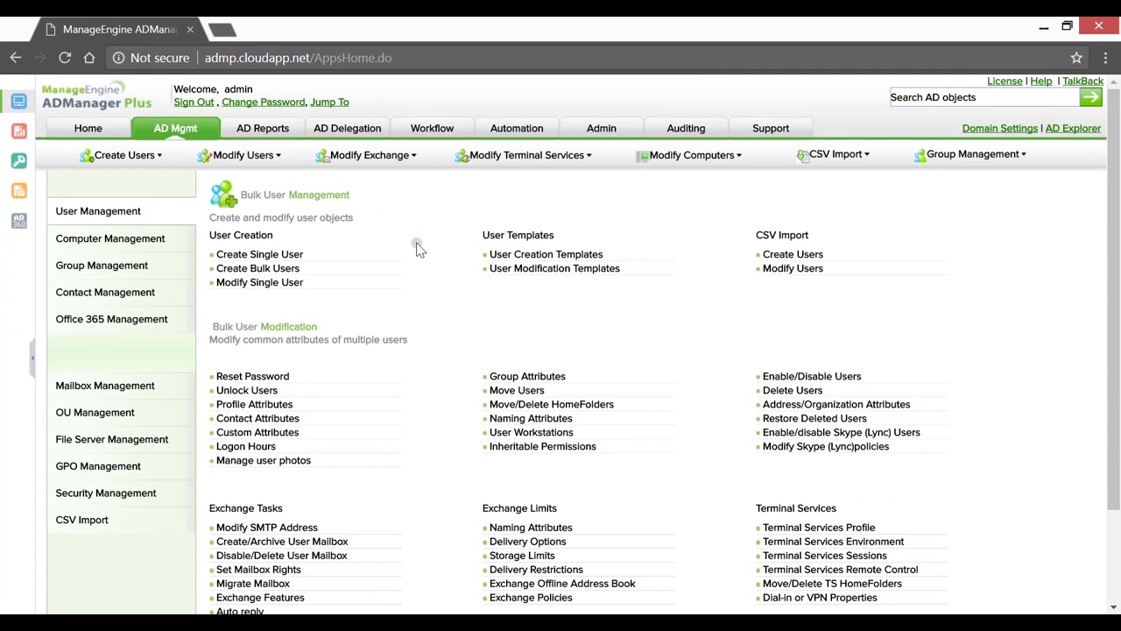
pyautogui.click(446, 273)
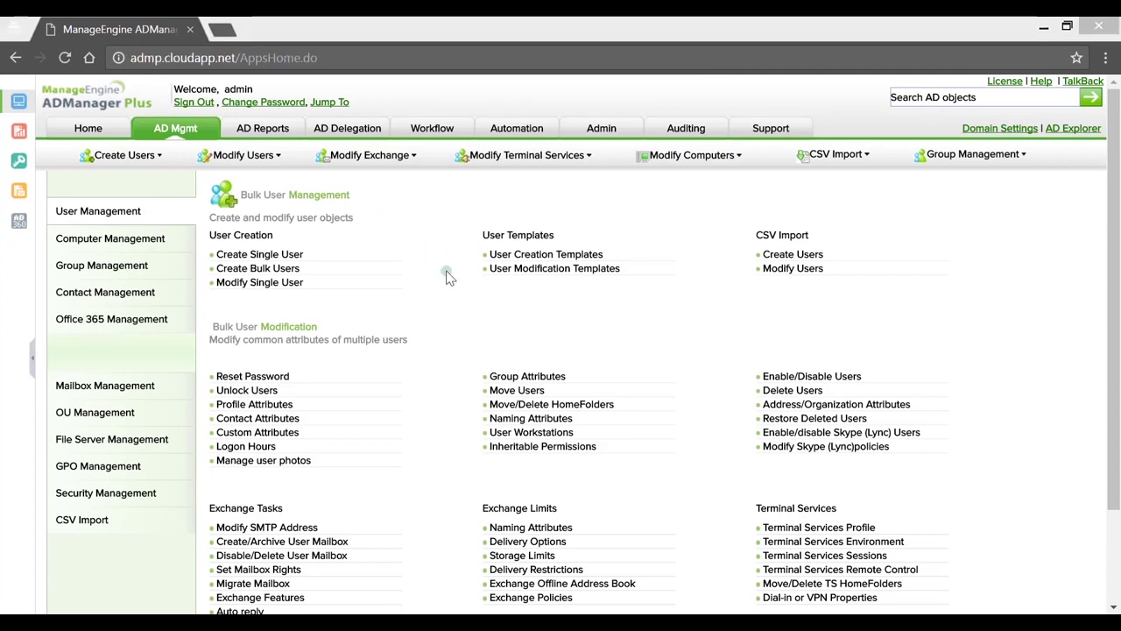
pyautogui.click(513, 257)
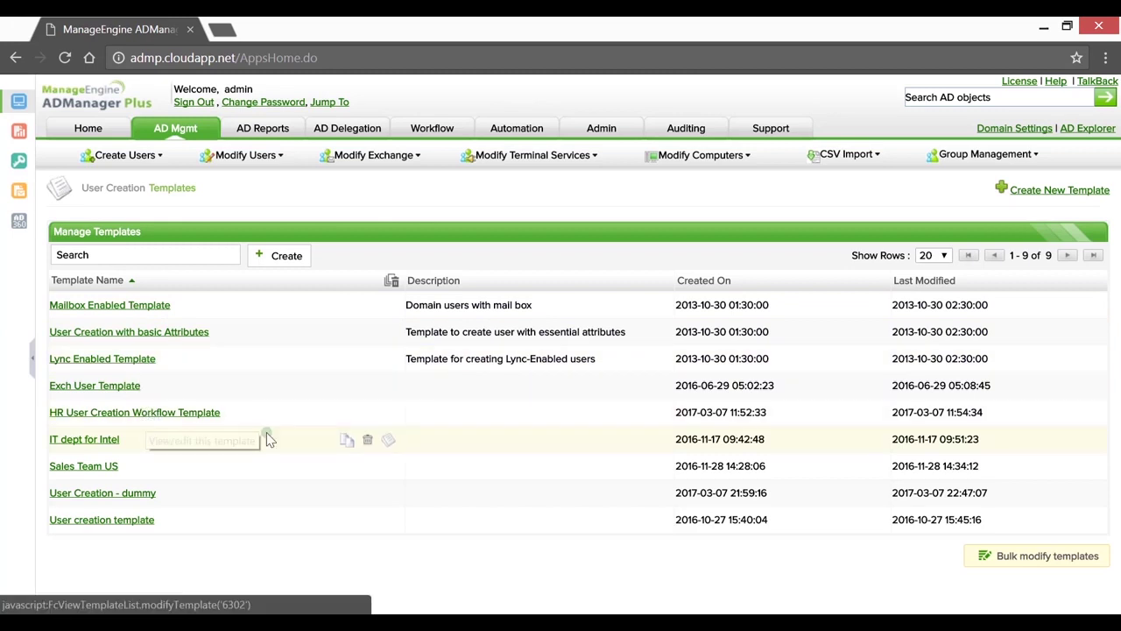
pyautogui.click(1052, 195)
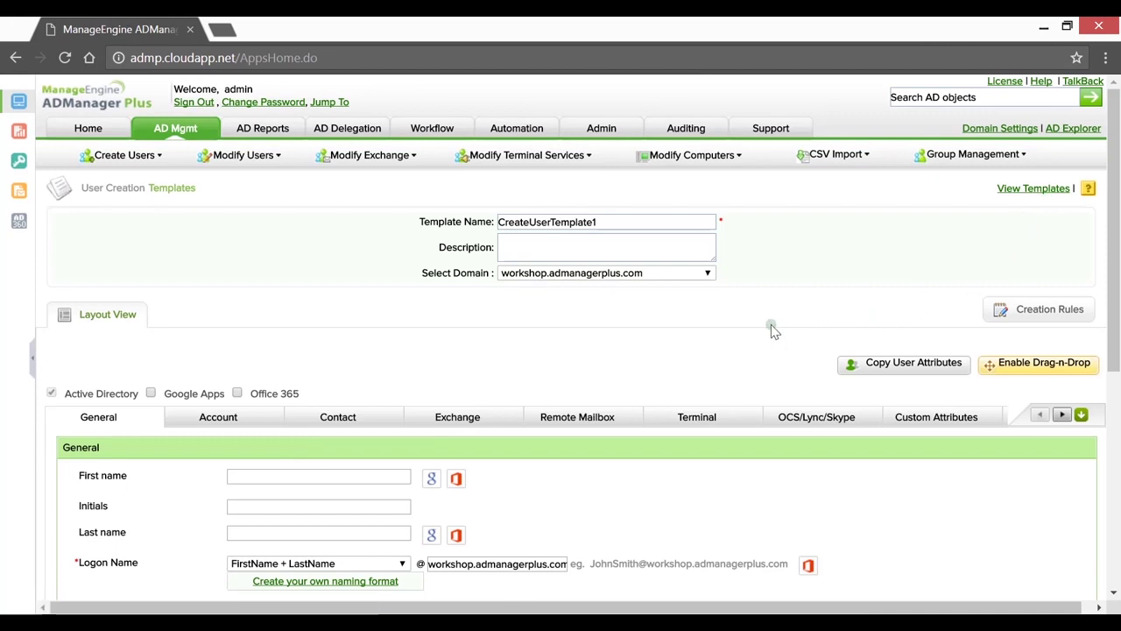
# Set both Template Name and Description to 'User Creation Template - Help Desk Technicians'.
pyautogui.doubleClick(546, 221)
pyautogui.press('BackSpace')
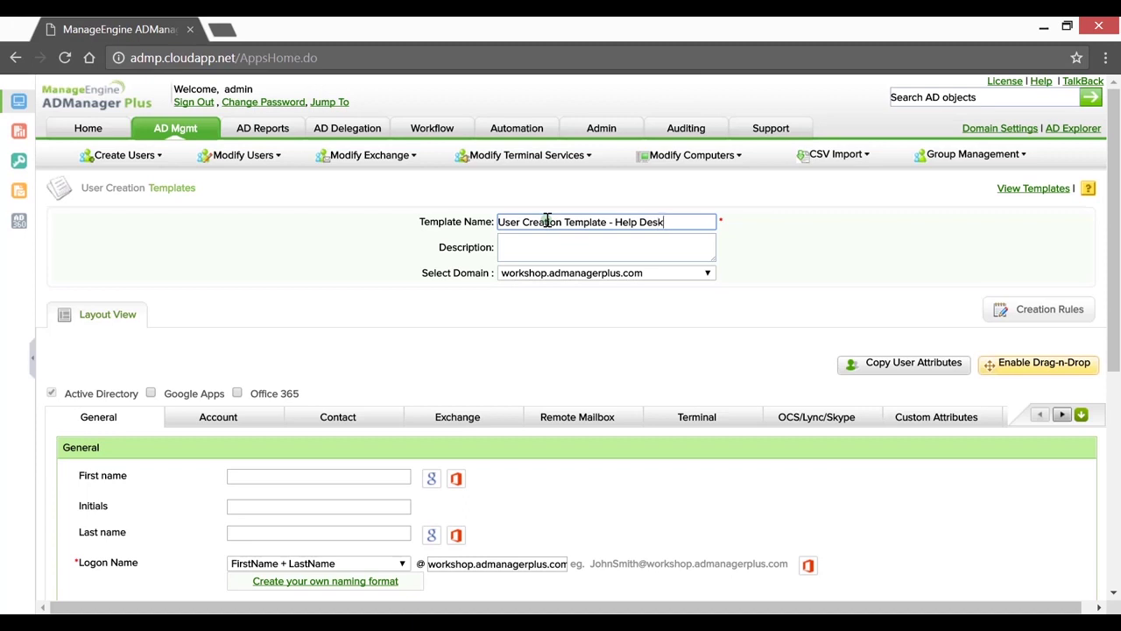
pyautogui.write('ans')
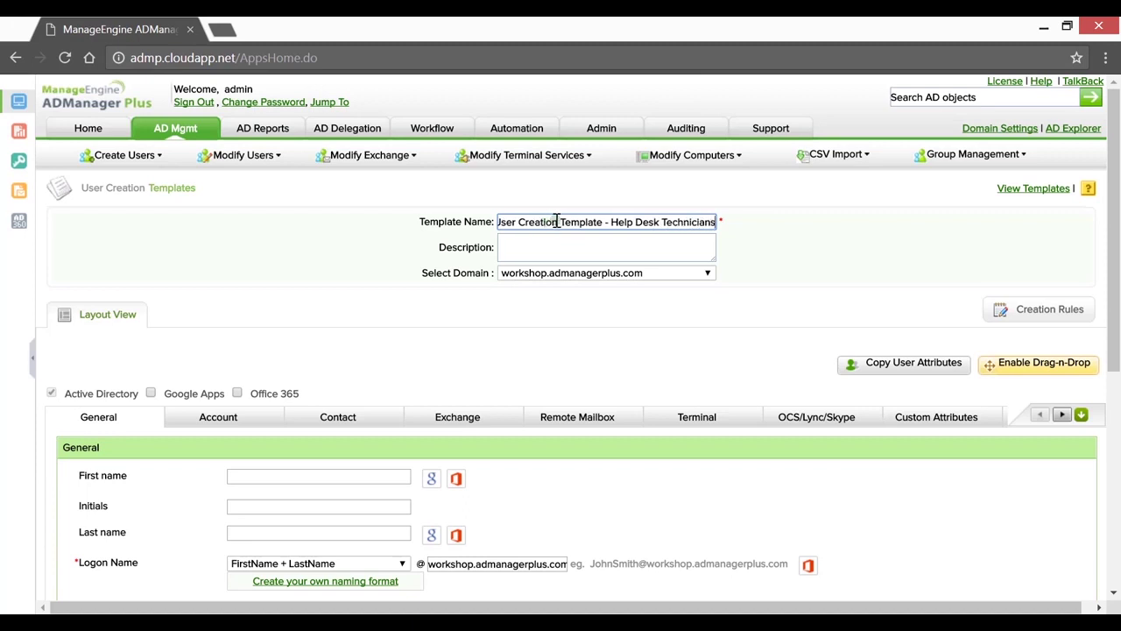
pyautogui.hotkey('ctrl', 'a')
pyautogui.hotkey('ctrl', 'c')
pyautogui.click(558, 251)
pyautogui.hotkey('ctrl', 'v')
pyautogui.scroll(-1, 319, 334)
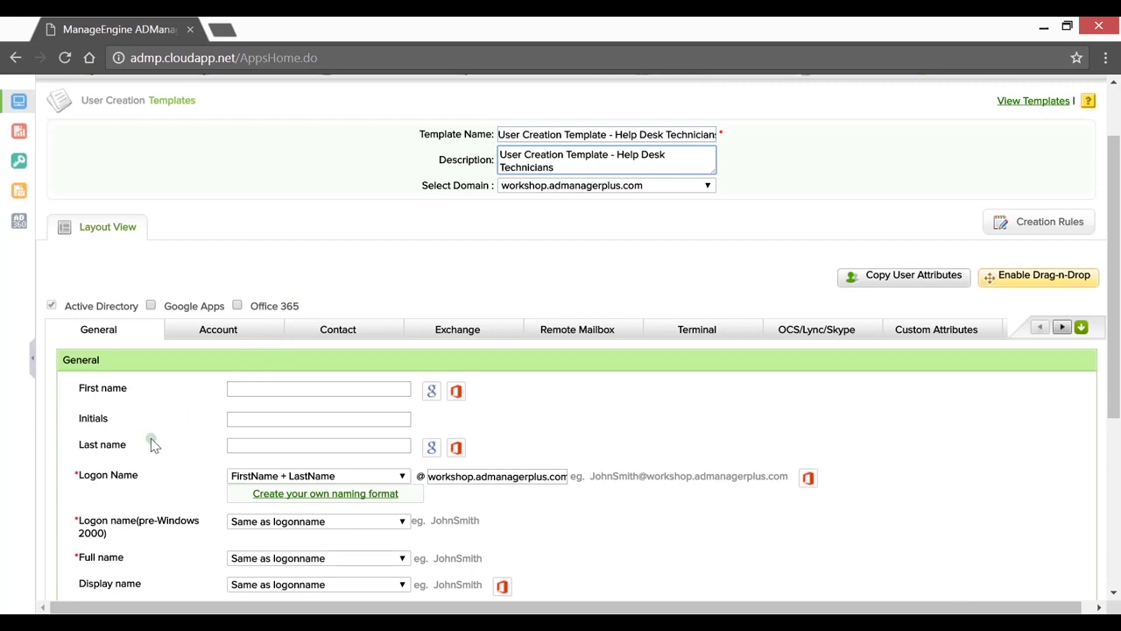
pyautogui.scroll(-1, 150, 442)
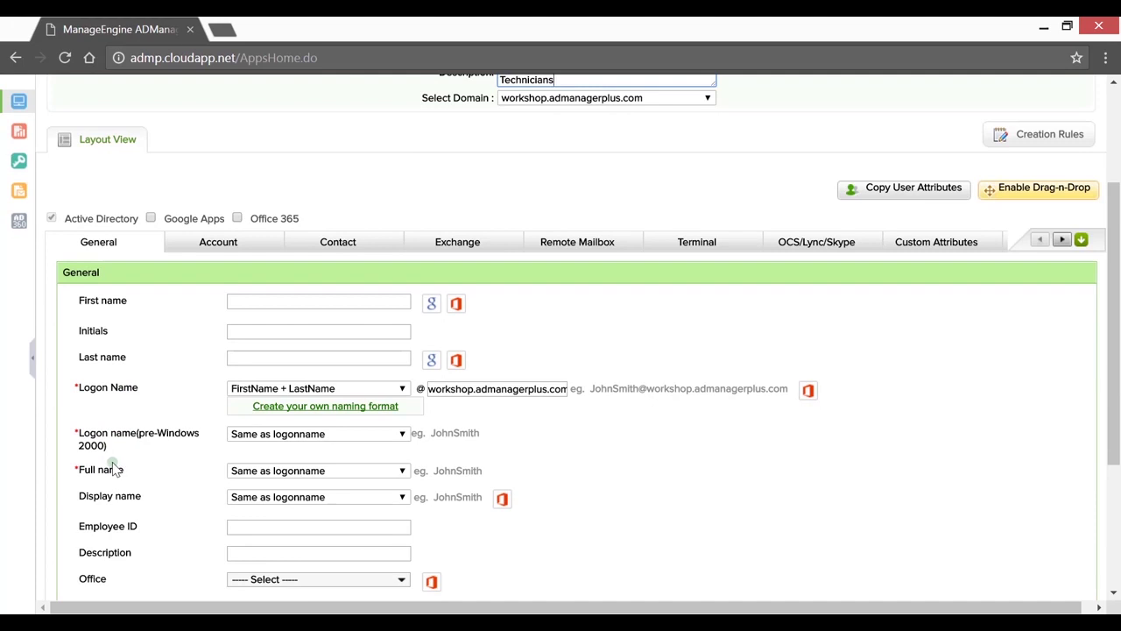
pyautogui.click(217, 248)
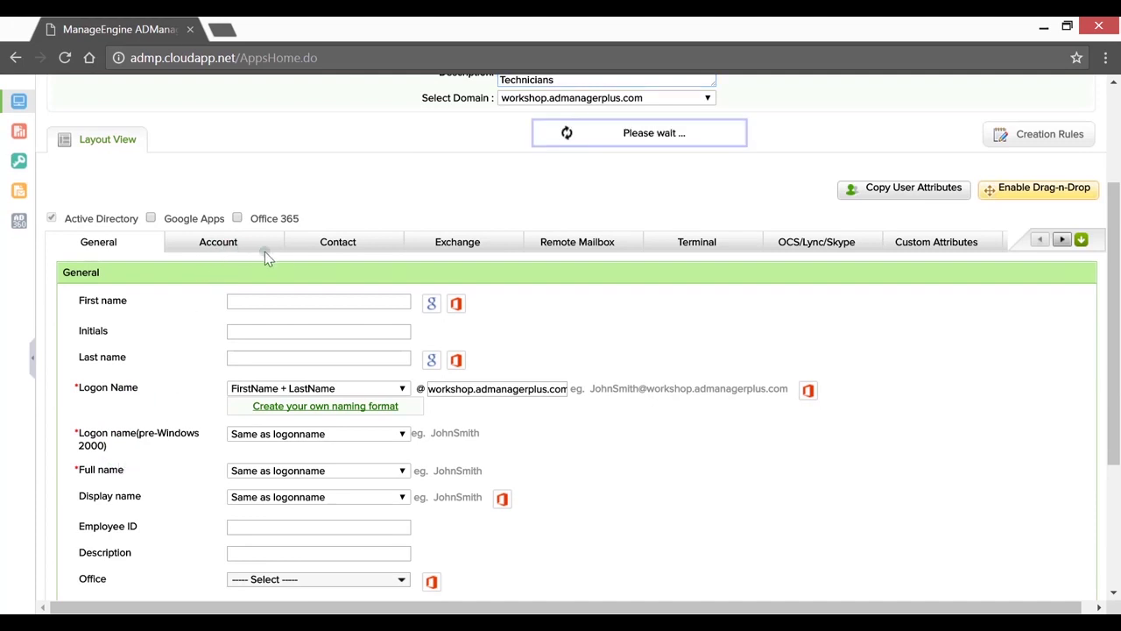
pyautogui.click(326, 248)
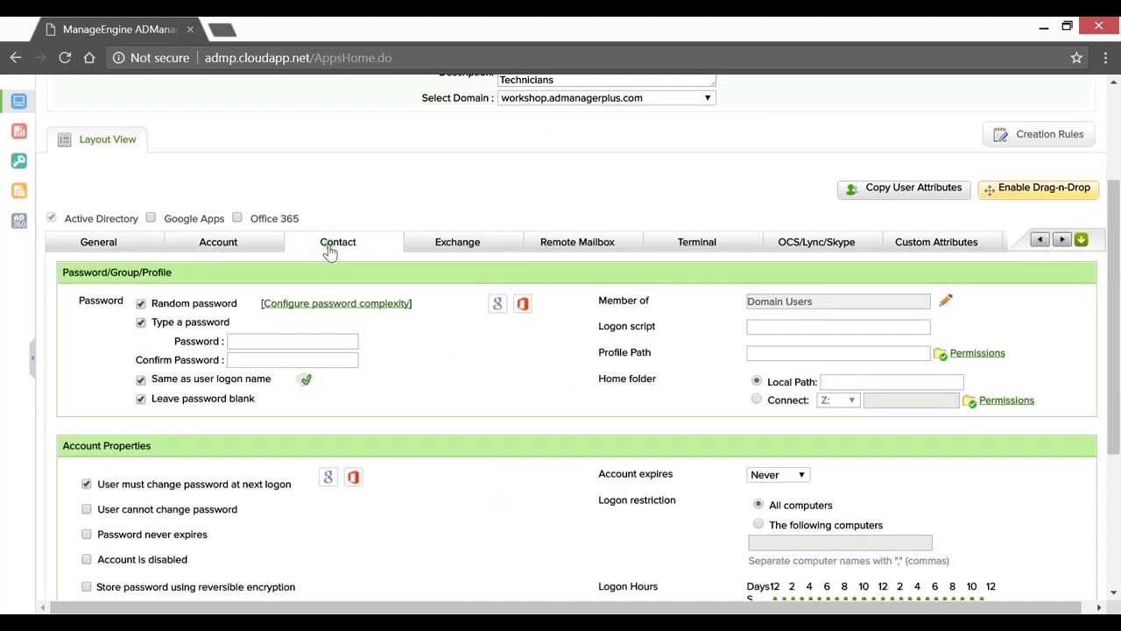
pyautogui.click(457, 249)
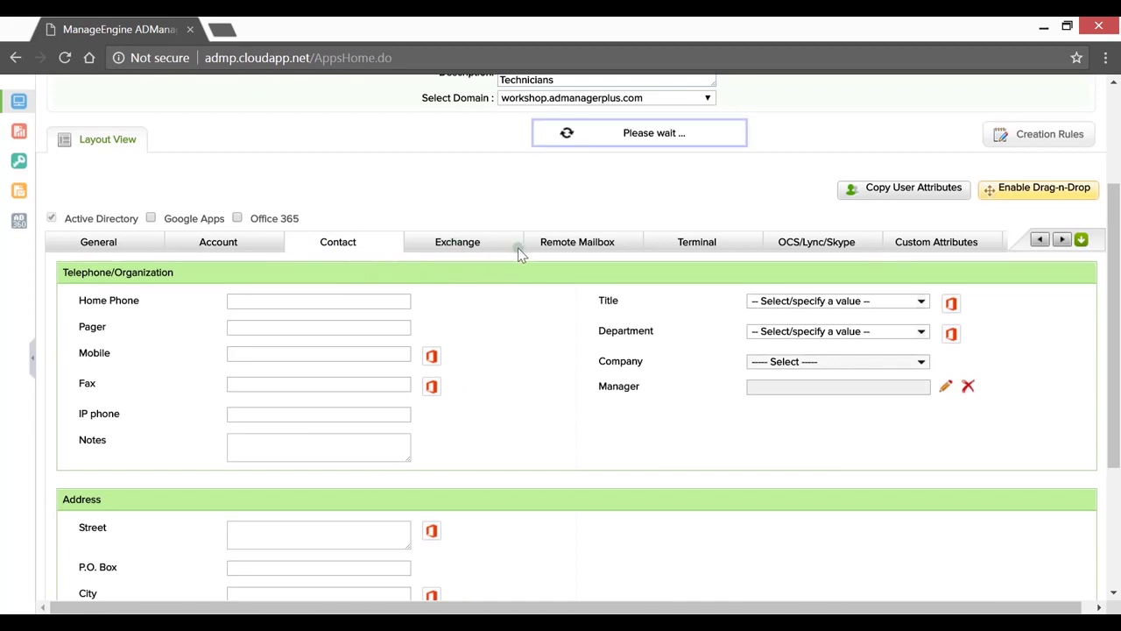
pyautogui.click(806, 401)
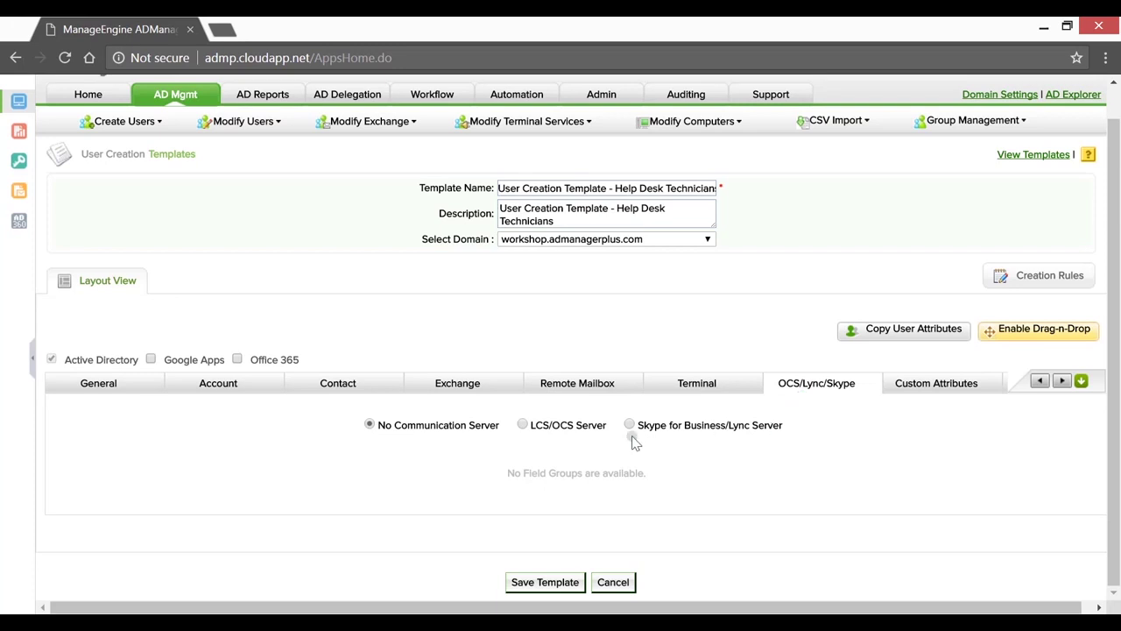
pyautogui.click(1081, 382)
pyautogui.click(963, 559)
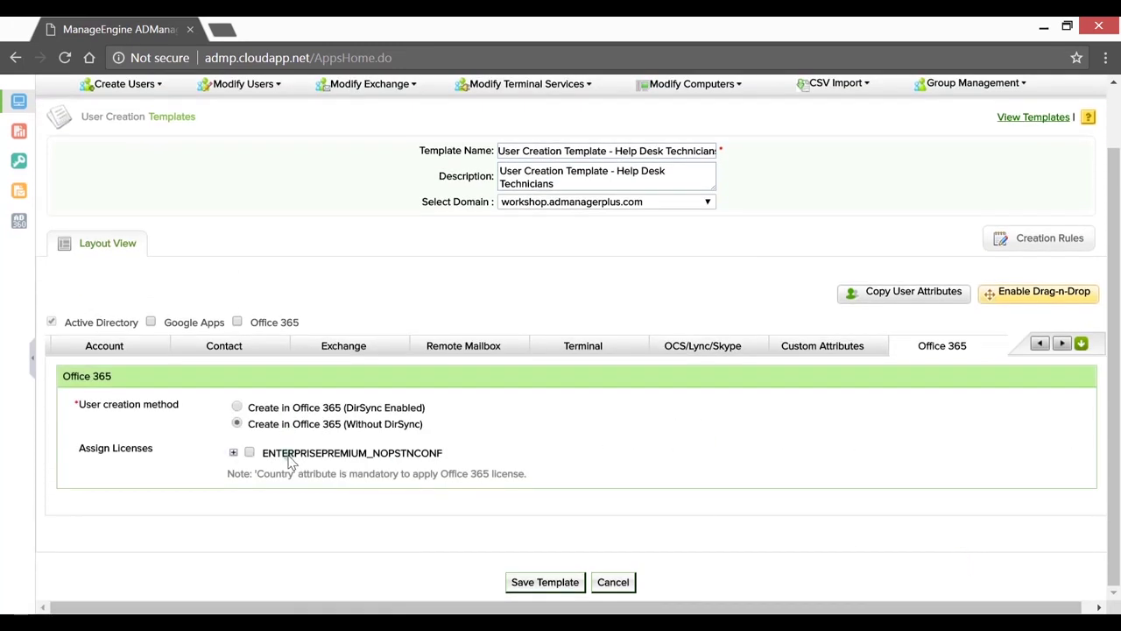
pyautogui.click(1081, 343)
pyautogui.click(948, 584)
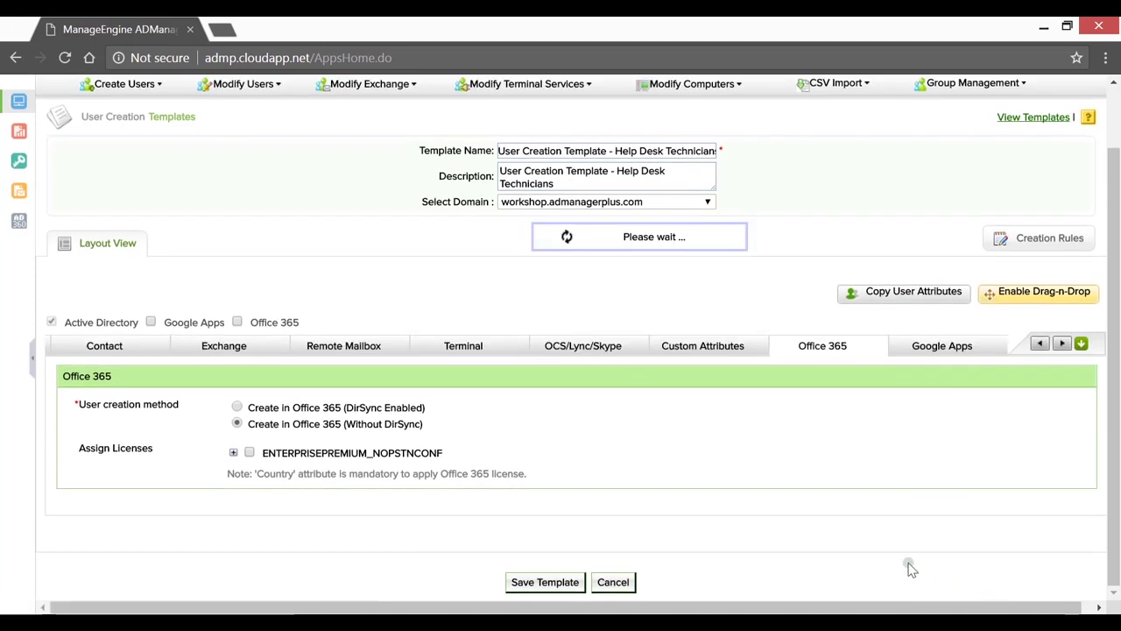
pyautogui.click(688, 384)
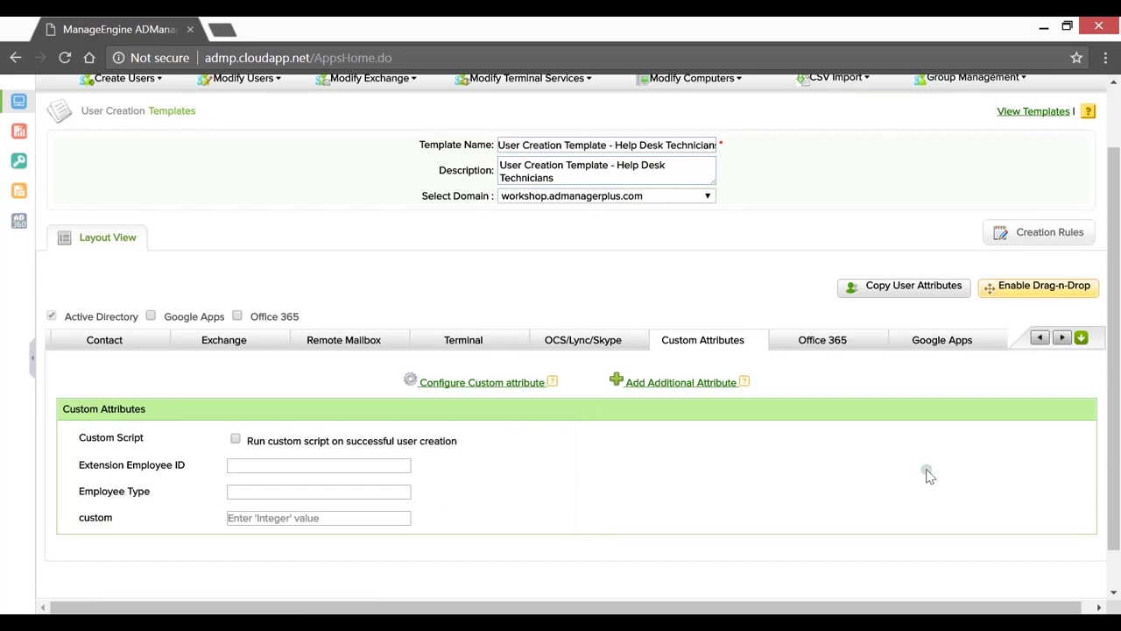
pyautogui.click(1081, 337)
pyautogui.click(1005, 363)
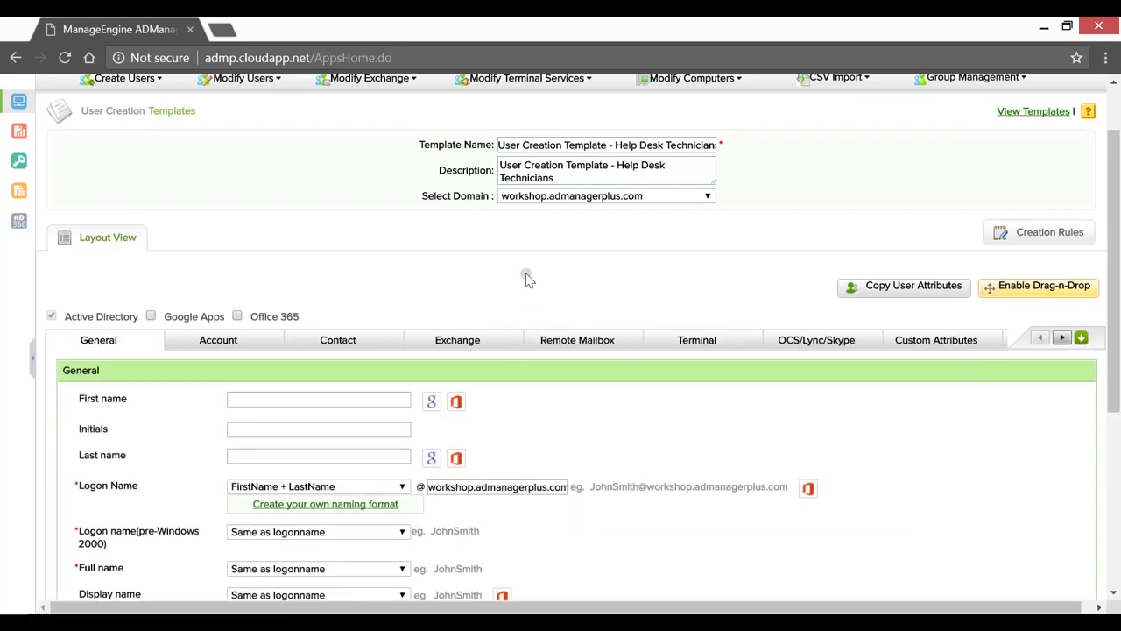
# Enable Drag-n-Drop layout editing and delete the Exchange section.
pyautogui.click(541, 266)
pyautogui.click(1035, 298)
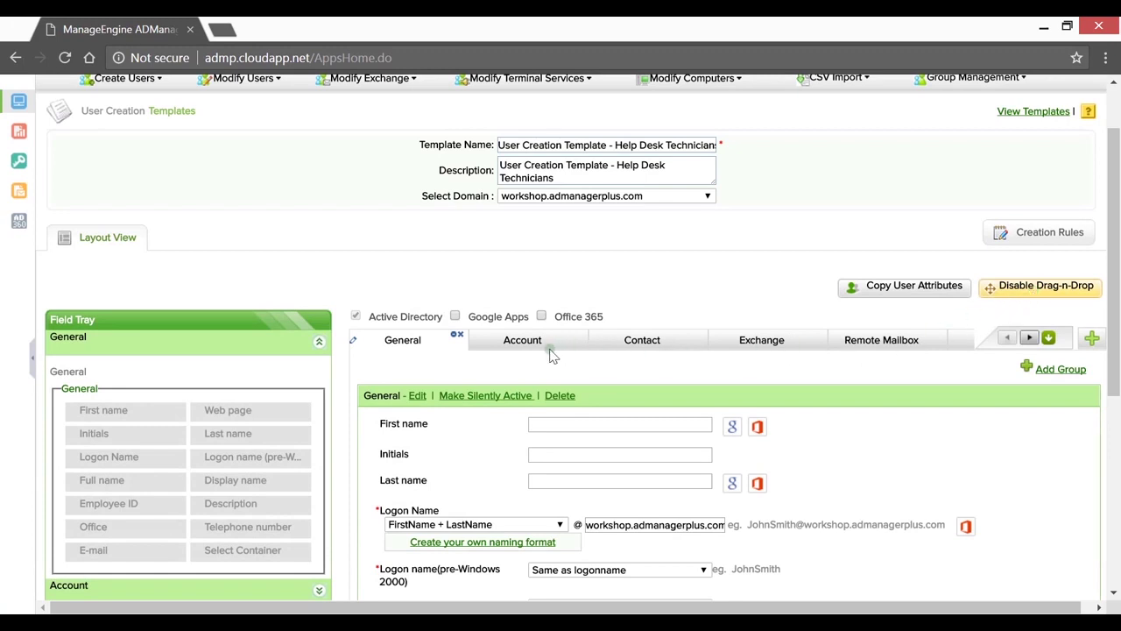
pyautogui.click(526, 369)
pyautogui.click(771, 349)
pyautogui.click(794, 334)
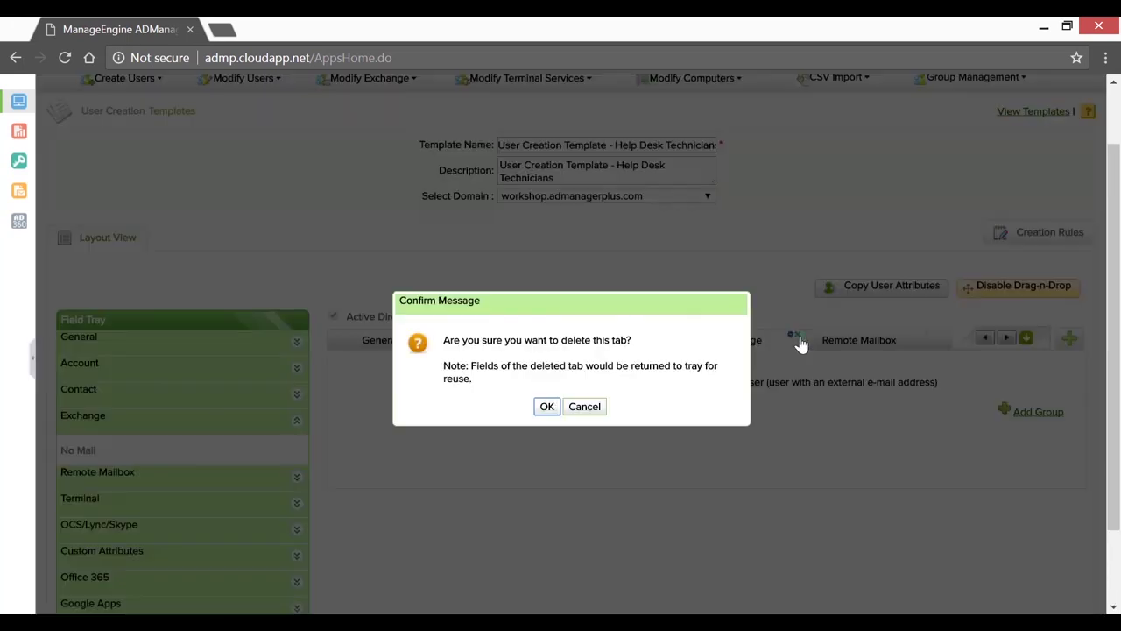
pyautogui.click(547, 406)
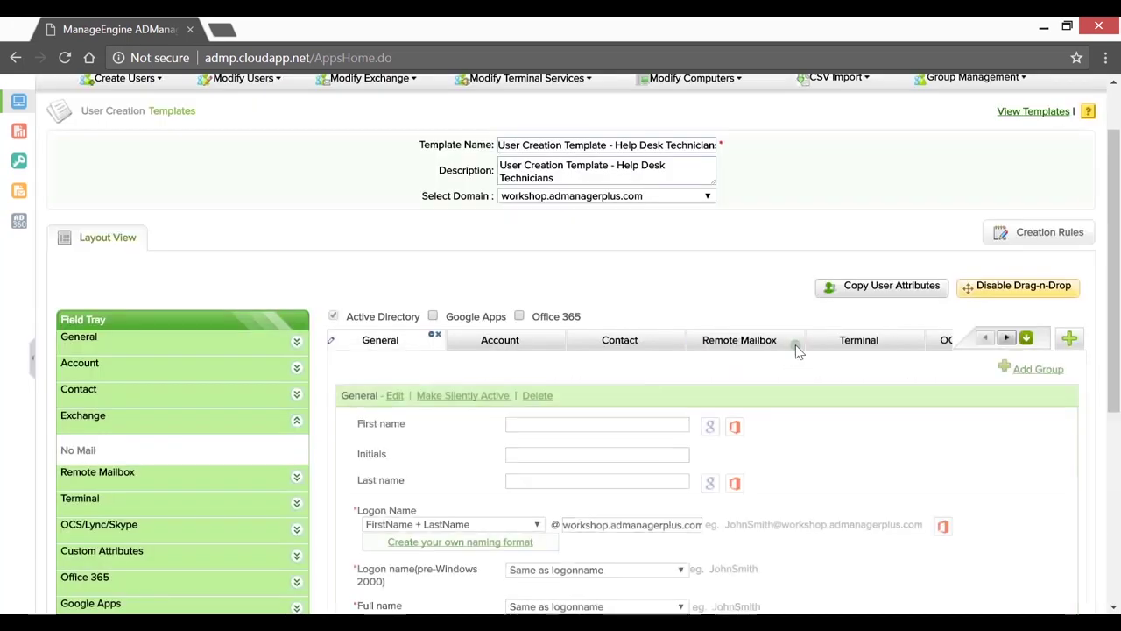
# Delete the Remote Mailbox, Terminal, OCS, Custom Attributes, Office 365 and Google Apps sections.
pyautogui.click(783, 342)
pyautogui.click(552, 403)
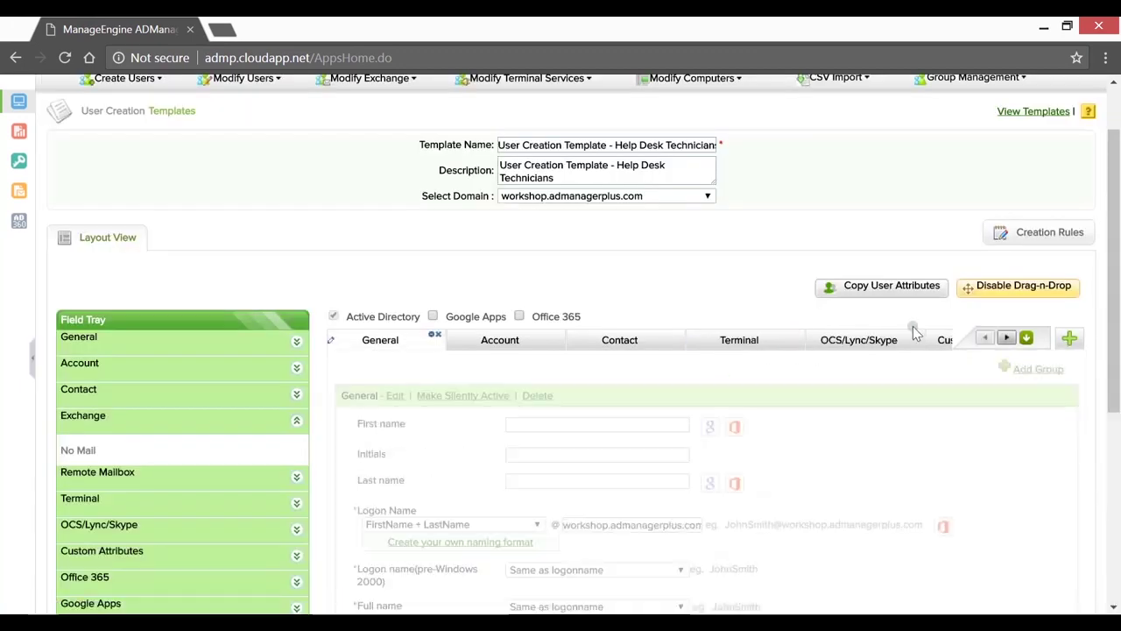
pyautogui.click(784, 343)
pyautogui.click(546, 403)
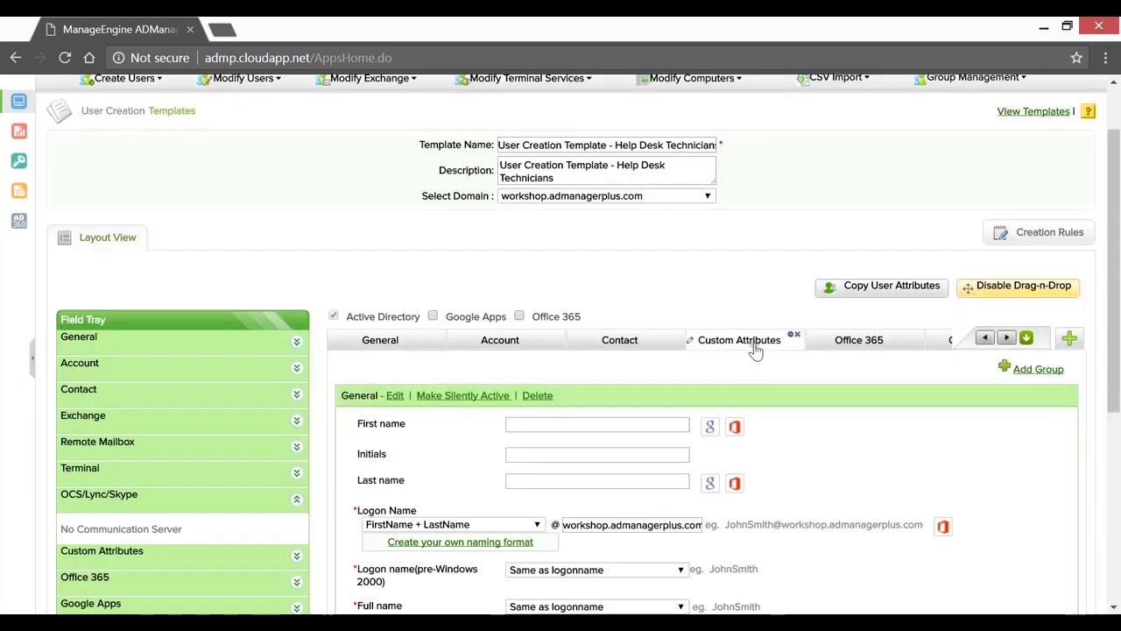
pyautogui.click(794, 333)
pyautogui.click(547, 406)
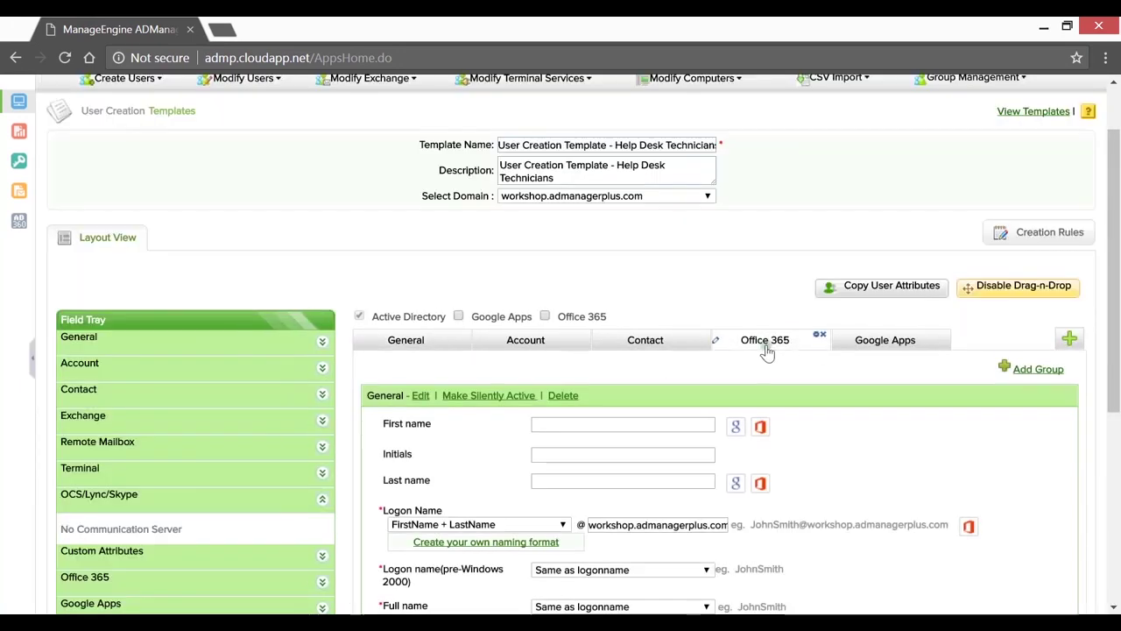
pyautogui.click(819, 334)
pyautogui.click(547, 407)
pyautogui.click(819, 334)
pyautogui.click(546, 407)
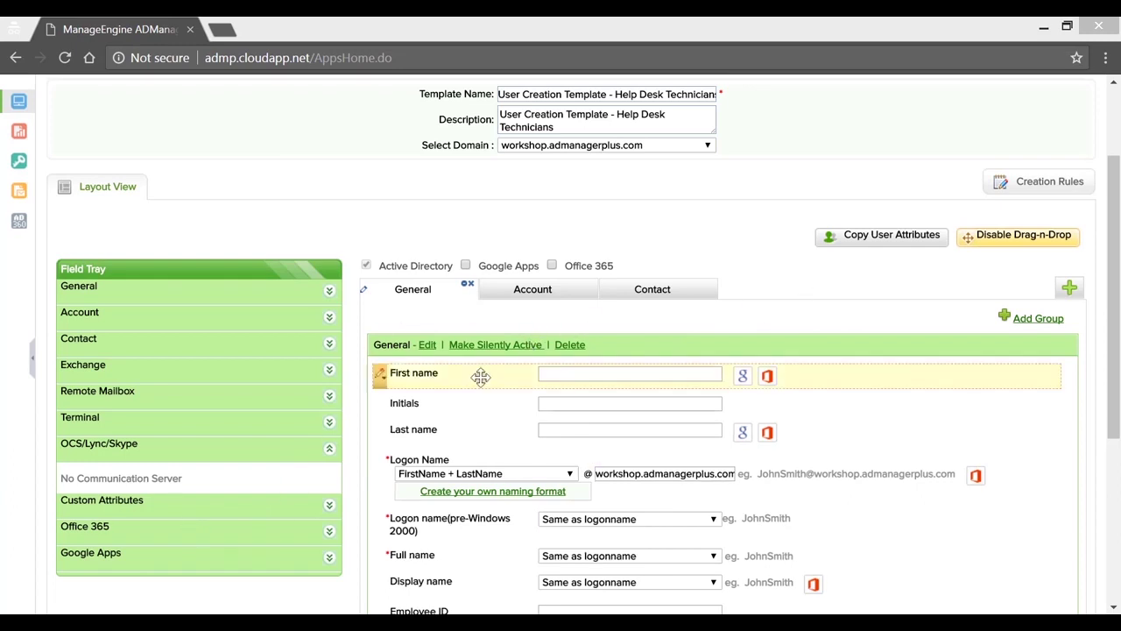
# Delete the Web page field from the General section, confirming with OK.
pyautogui.scroll(-2, 331, 594)
pyautogui.scroll(-2, 331, 594)
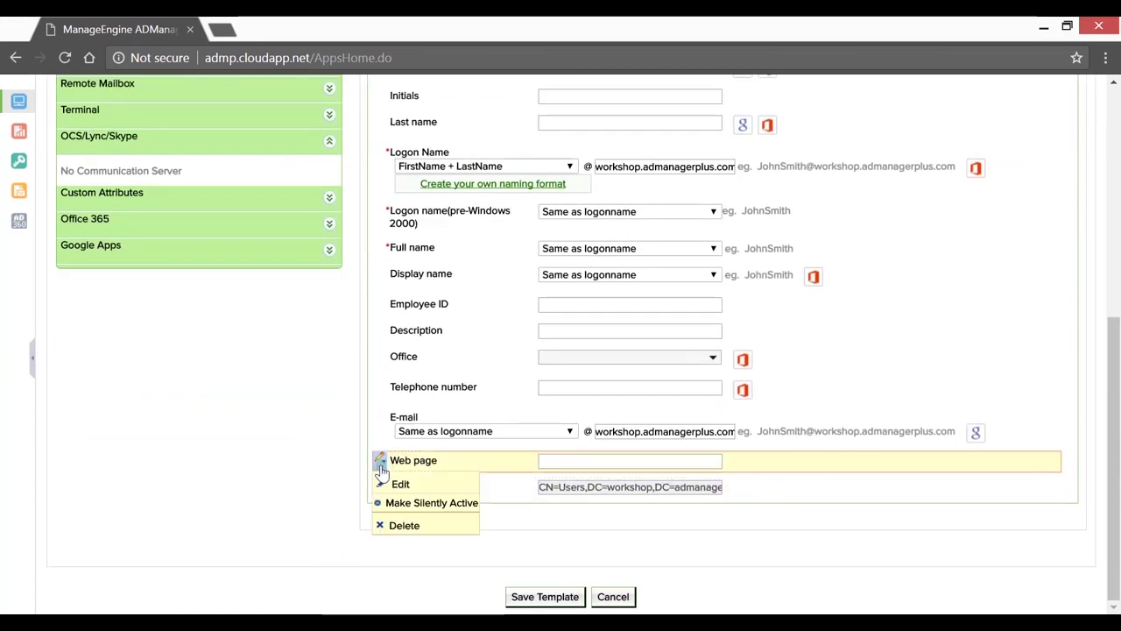
pyautogui.click(391, 528)
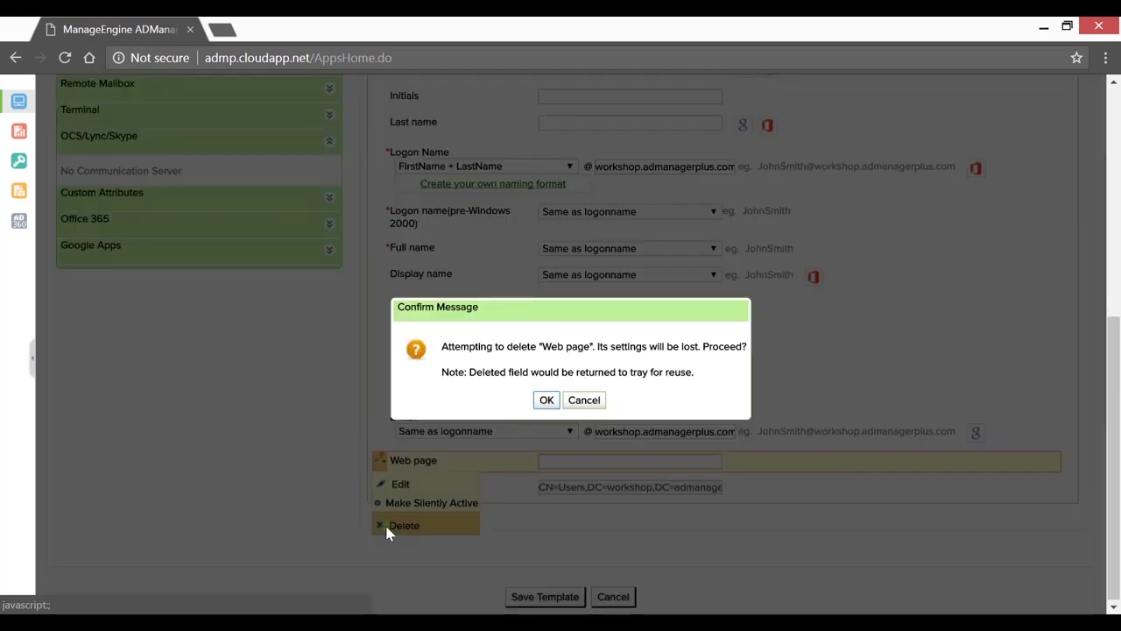
pyautogui.click(544, 400)
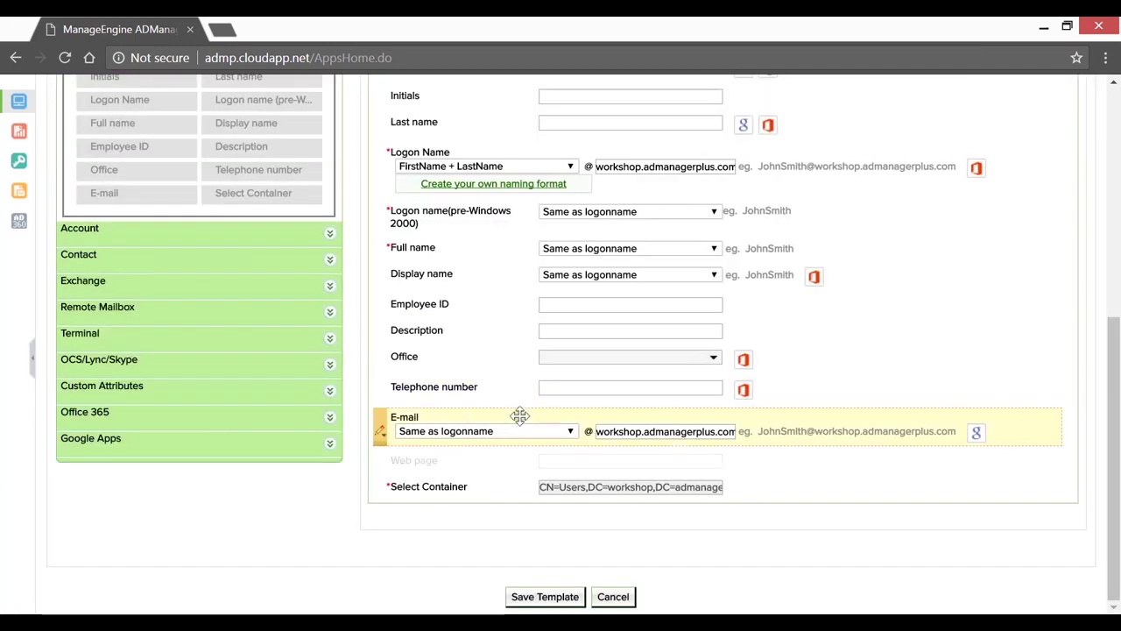
pyautogui.scroll(2, 307, 550)
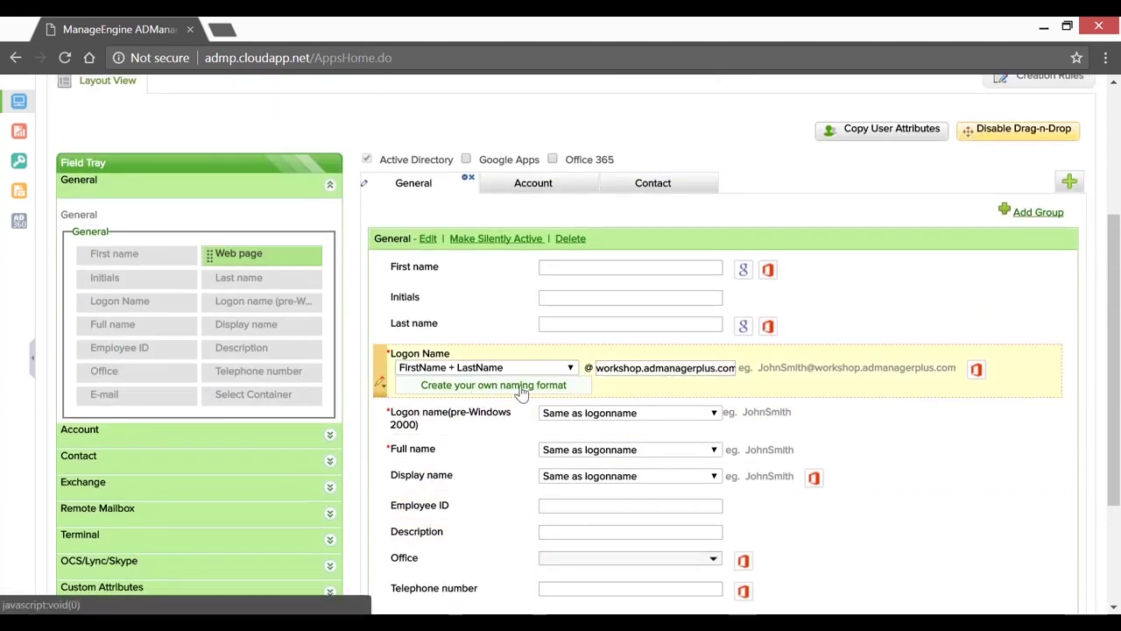
# Make the Logon Name field check for duplicates at Forest level.
pyautogui.click(386, 409)
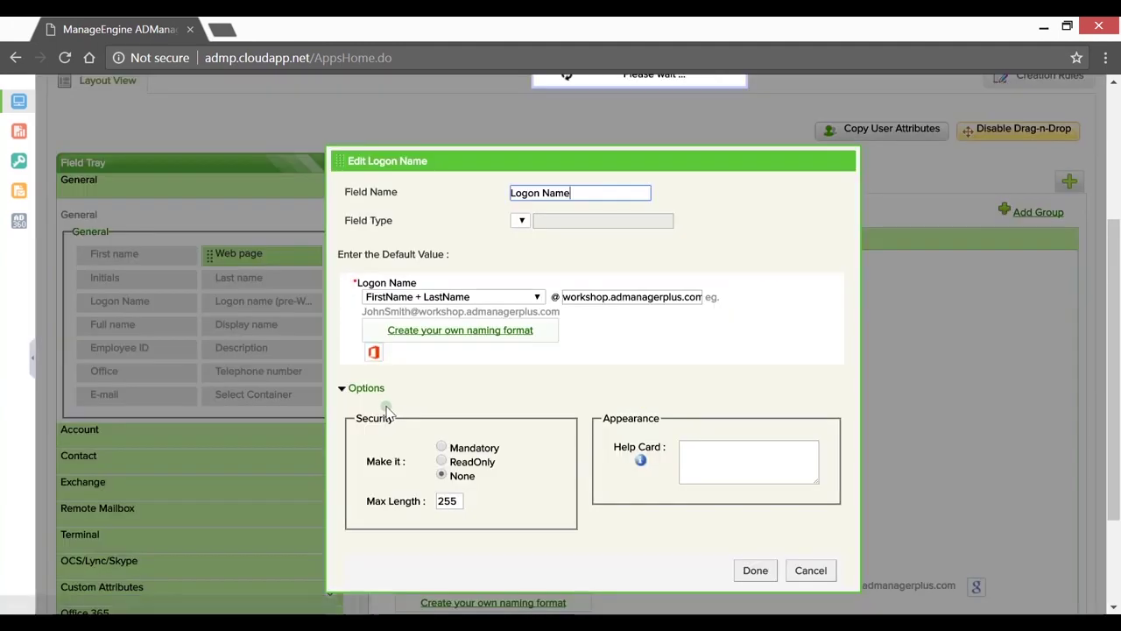
pyautogui.scroll(-1, 361, 460)
pyautogui.click(359, 455)
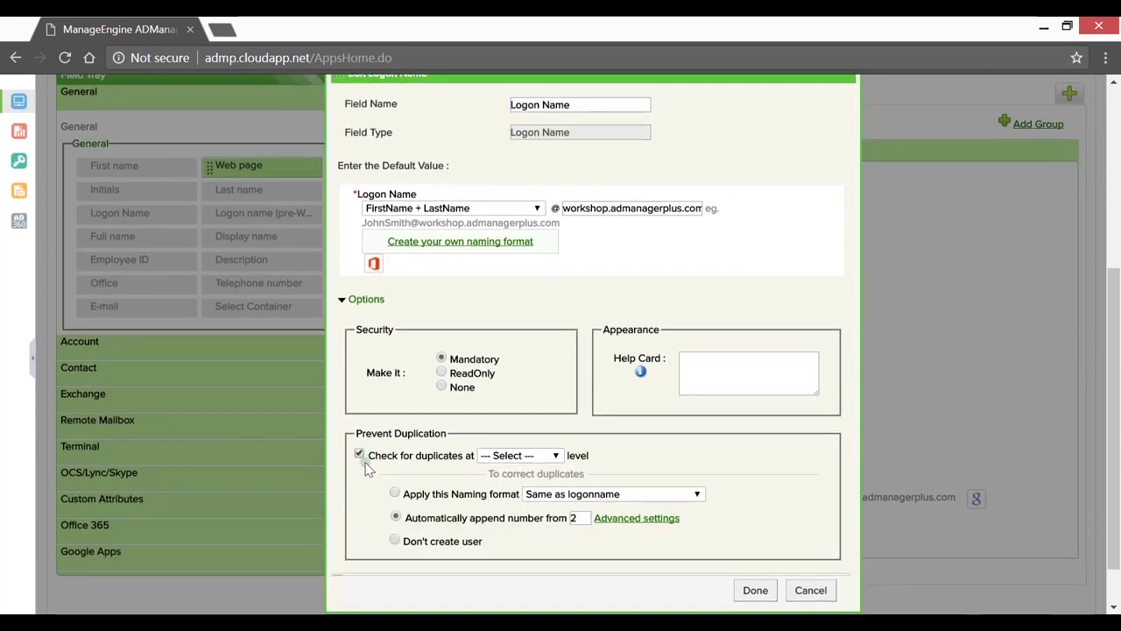
pyautogui.scroll(-1, 361, 457)
pyautogui.click(507, 402)
pyautogui.click(497, 441)
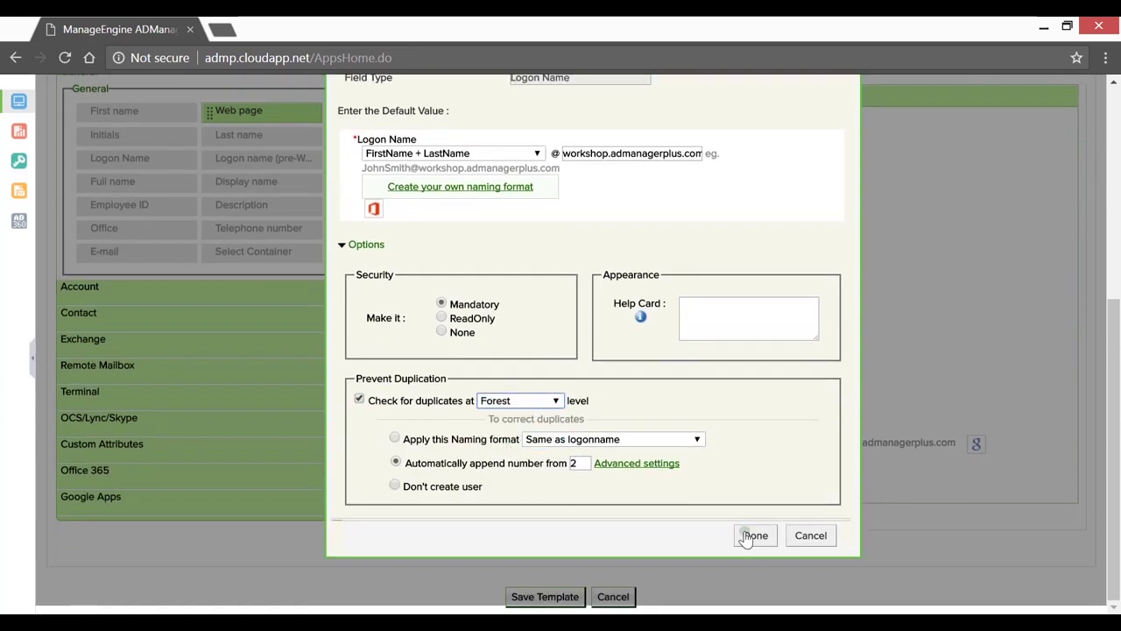
pyautogui.click(751, 535)
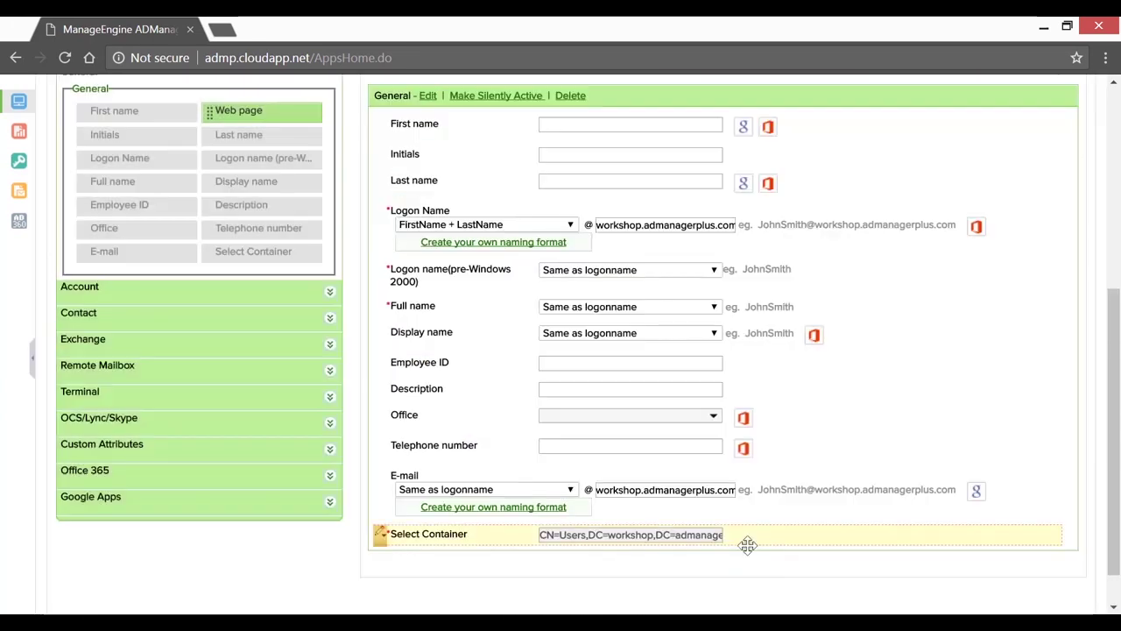
# Set the Employee ID field to Mandatory.
pyautogui.click(380, 361)
pyautogui.click(393, 384)
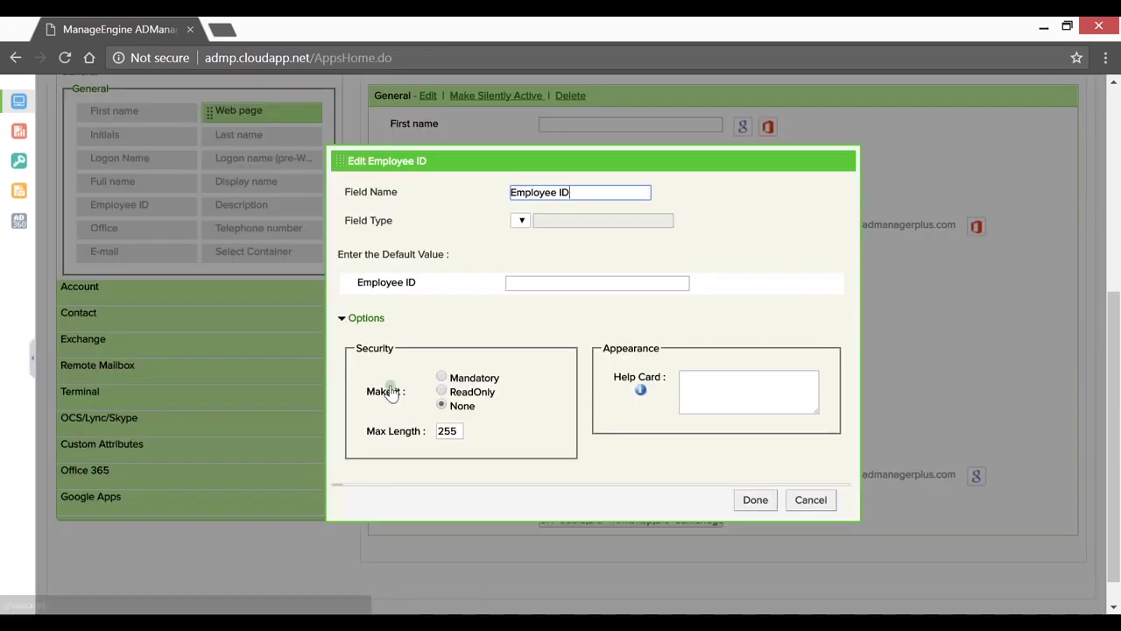
pyautogui.click(442, 377)
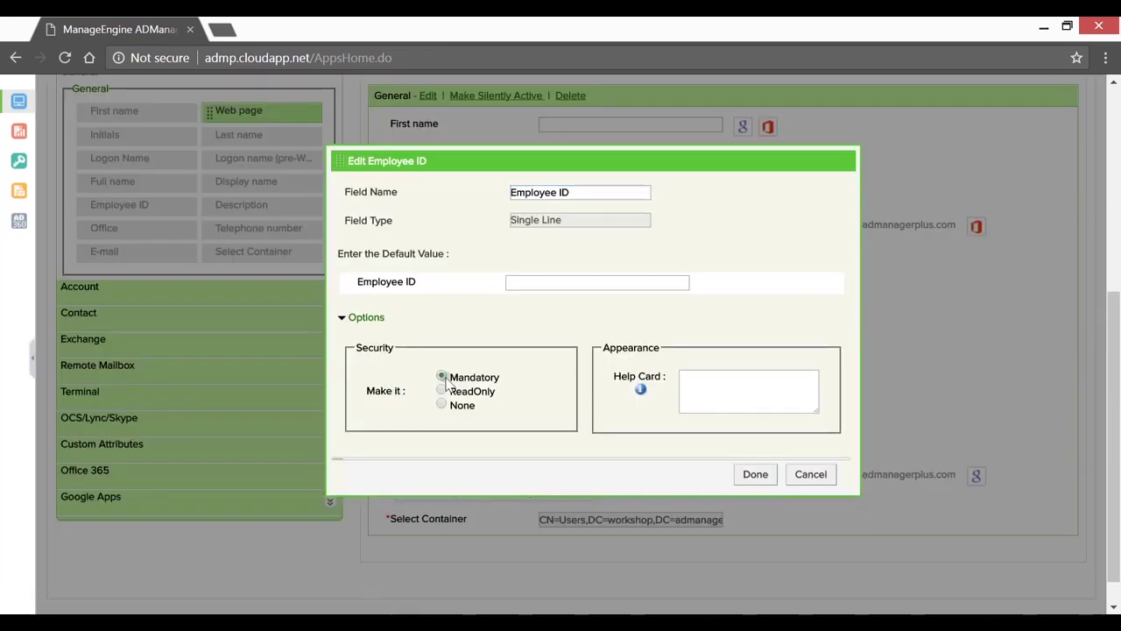
pyautogui.click(747, 476)
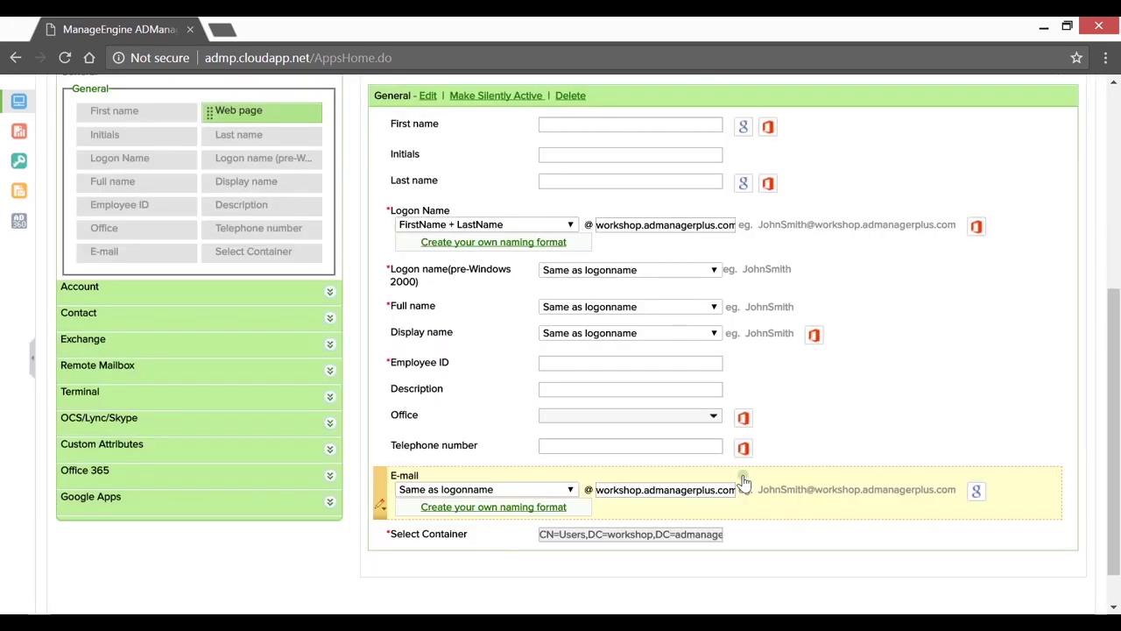
# On the Account tab, allow only a random password and make Password silently active.
pyautogui.scroll(2, 743, 475)
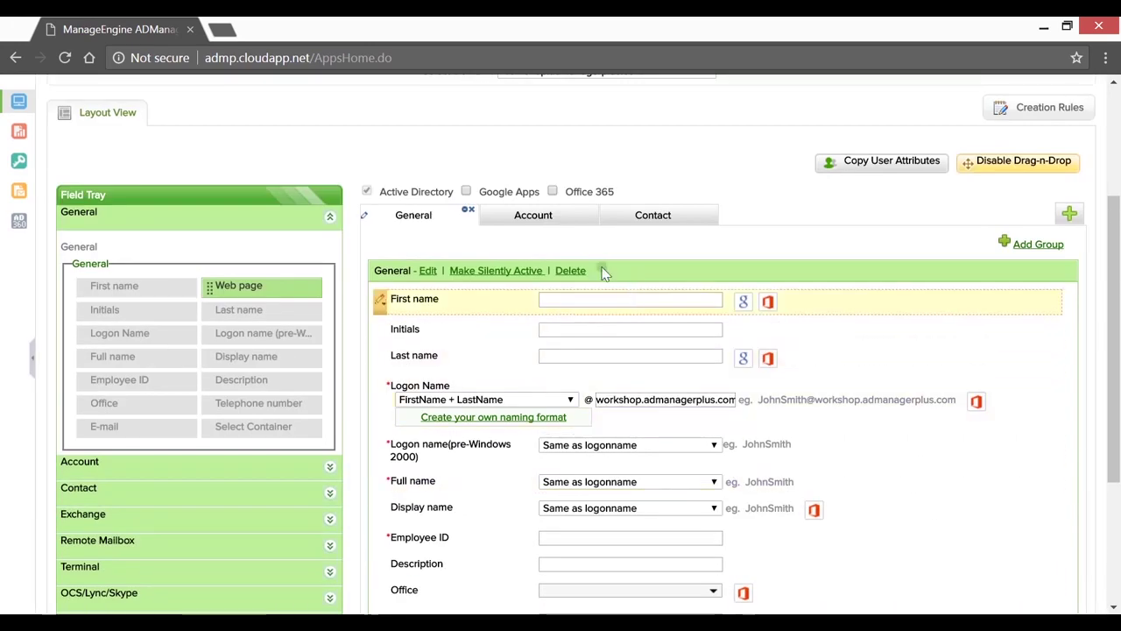
pyautogui.click(534, 223)
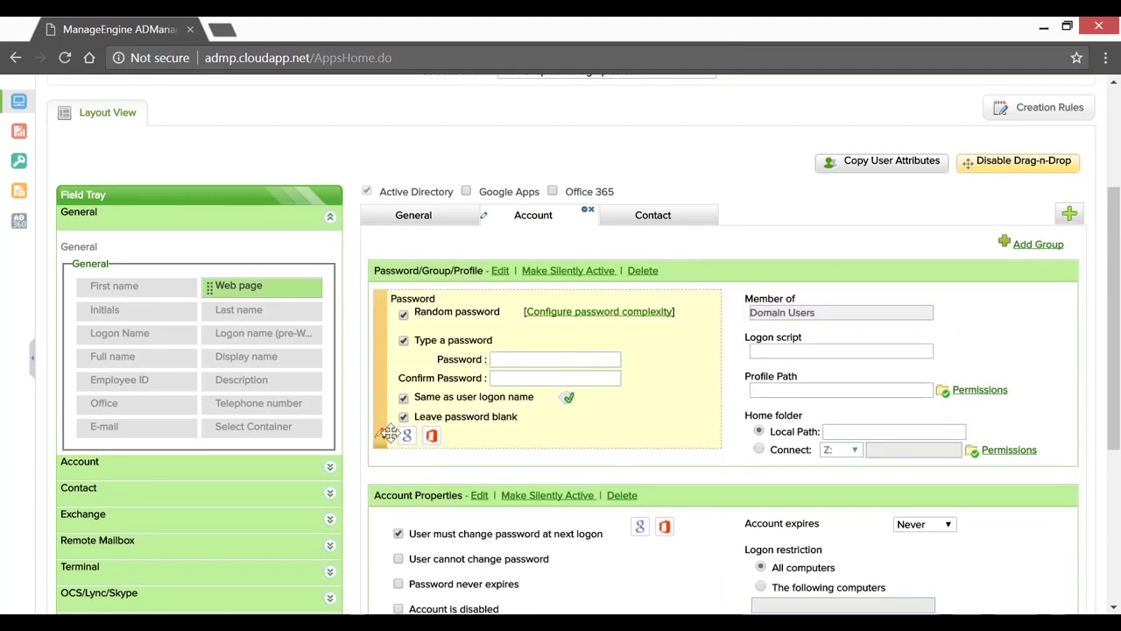
pyautogui.click(392, 460)
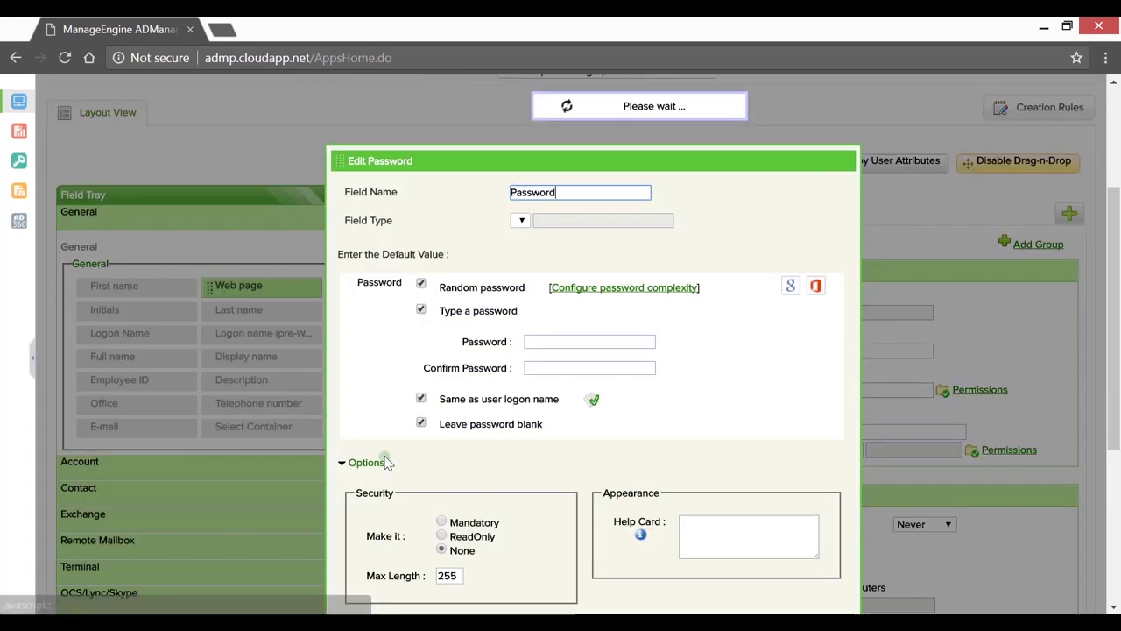
pyautogui.click(421, 310)
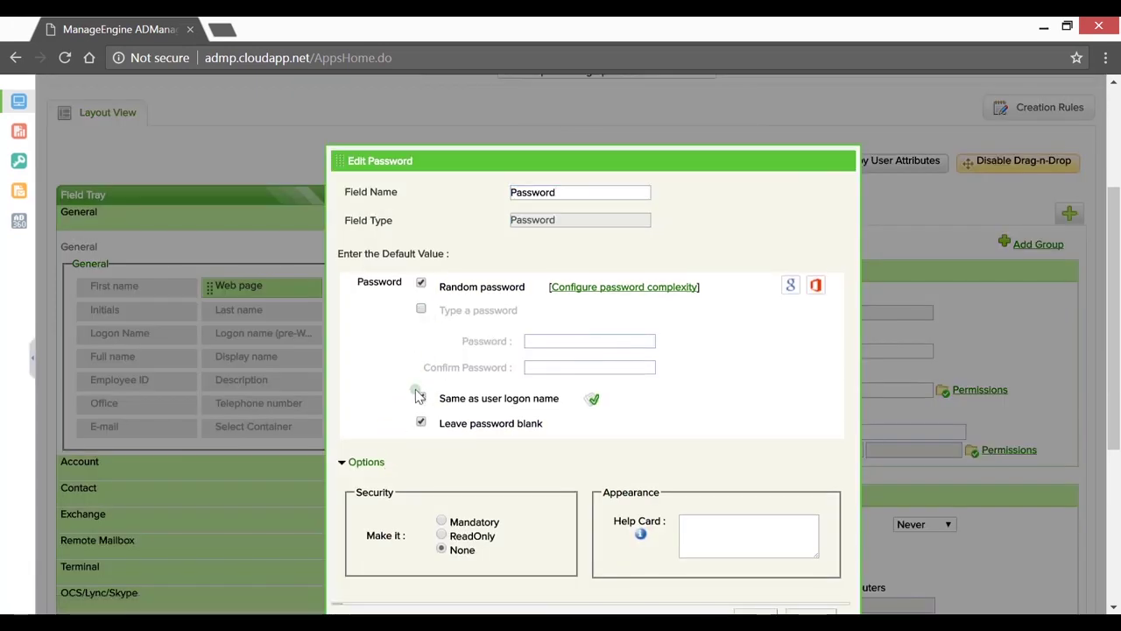
pyautogui.click(421, 399)
pyautogui.click(419, 422)
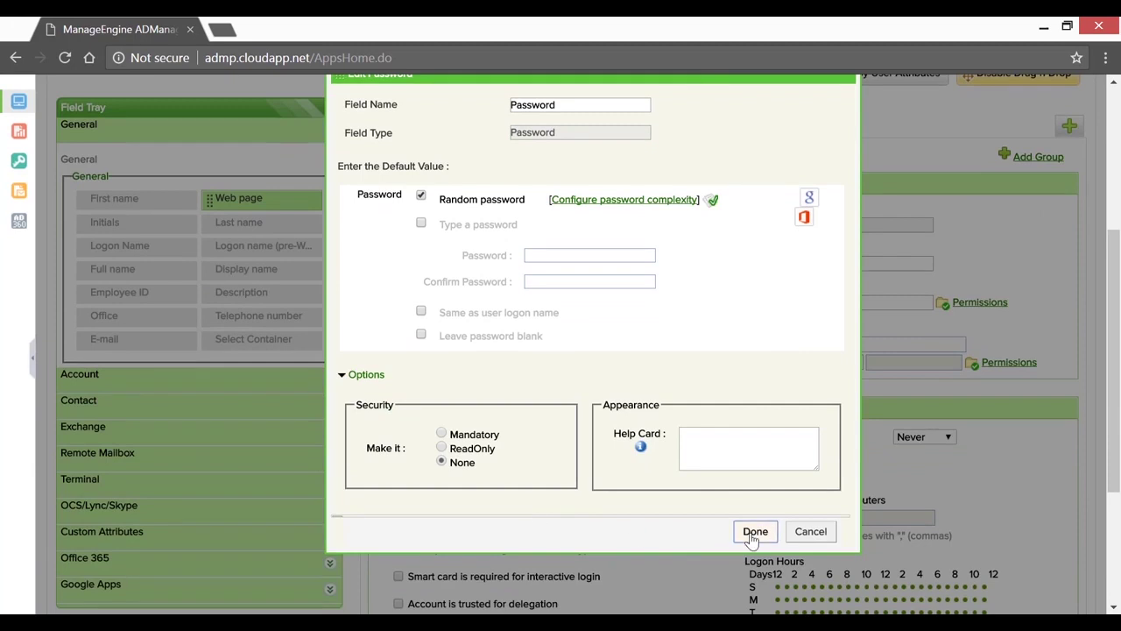
pyautogui.click(751, 536)
pyautogui.moveTo(380, 349)
pyautogui.moveTo(546, 281)
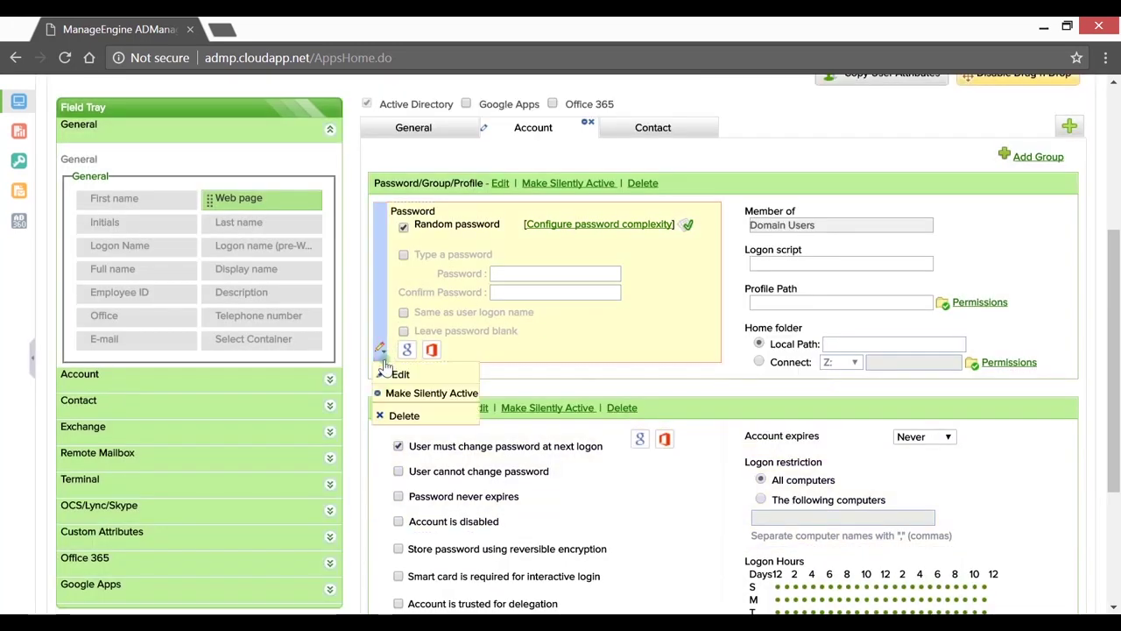
pyautogui.click(392, 393)
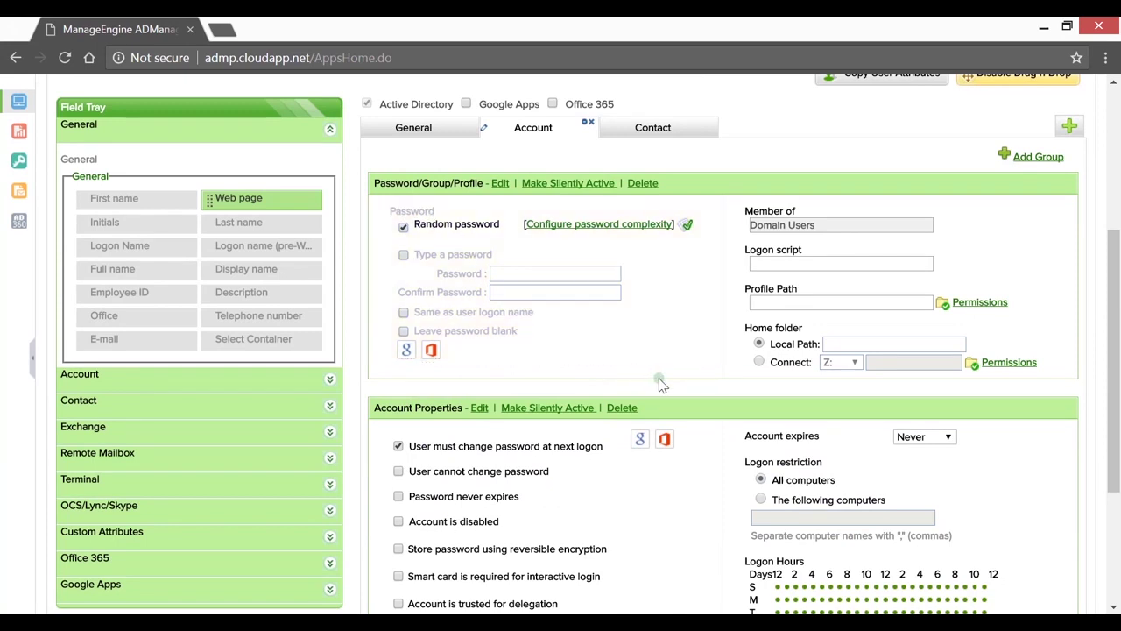
# Save the Help Desk Technicians template and verify it in the templates list.
pyautogui.scroll(2, 739, 350)
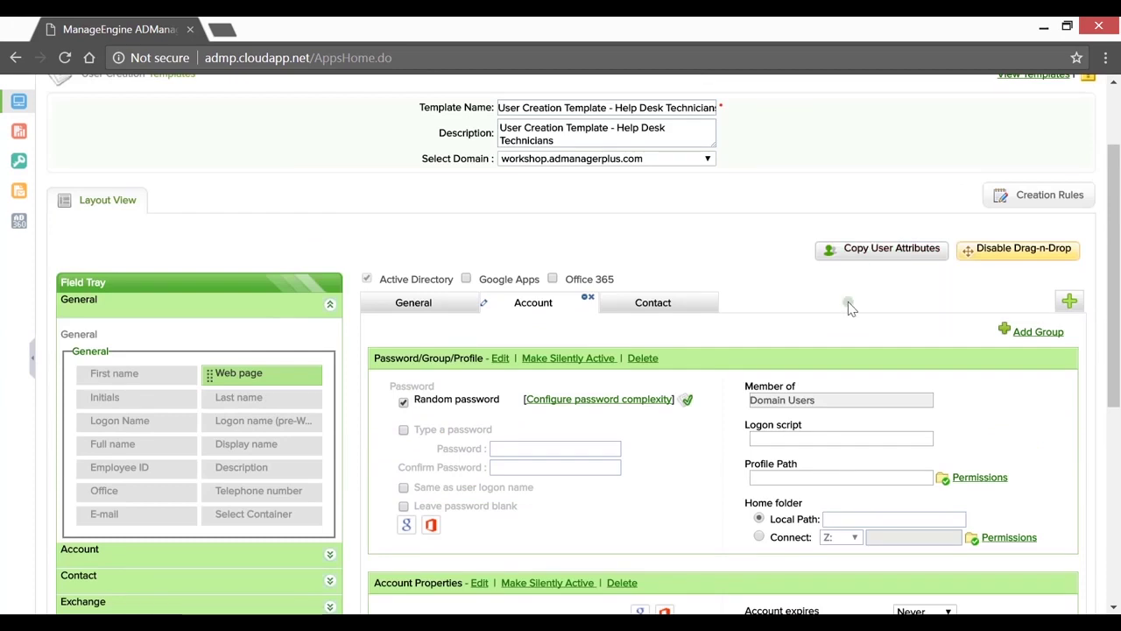
pyautogui.scroll(-5, 846, 300)
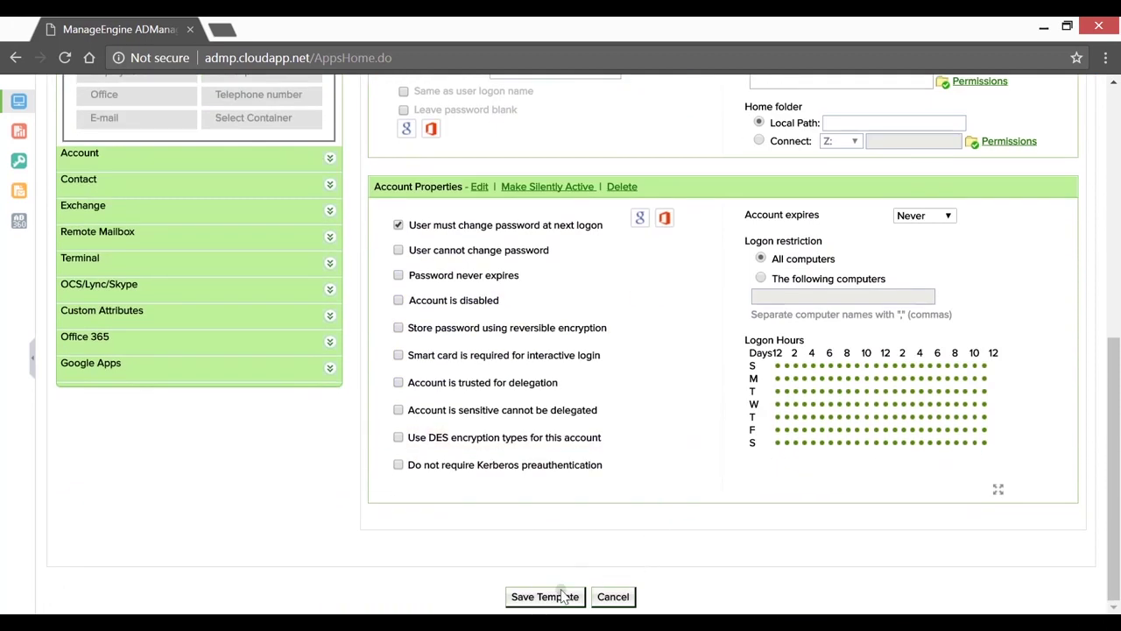
pyautogui.click(542, 600)
pyautogui.scroll(-1, 175, 438)
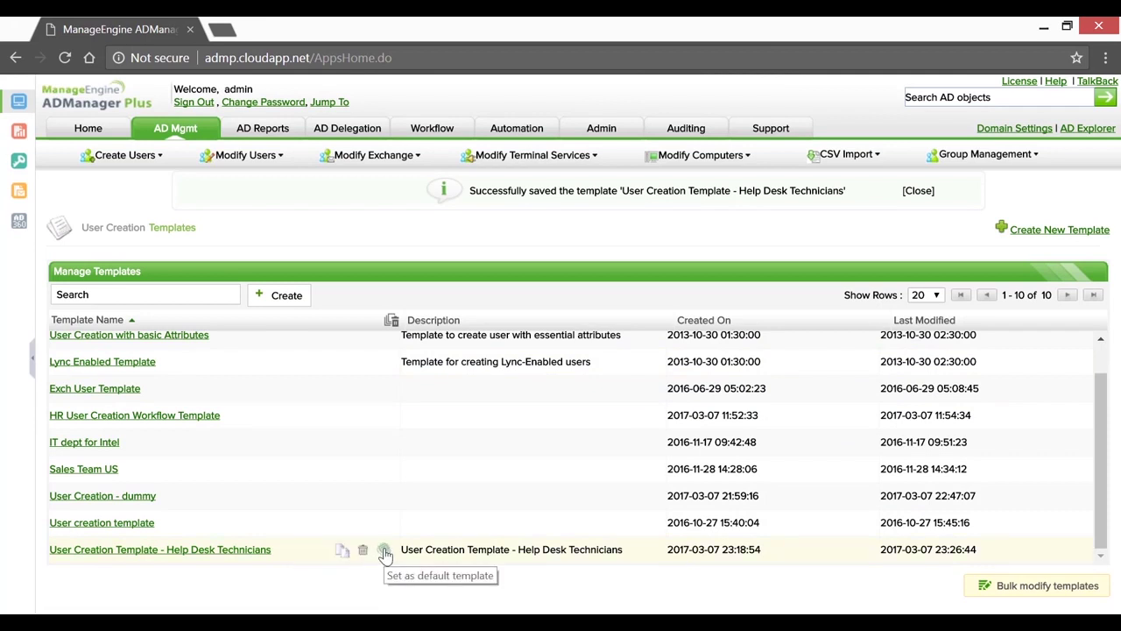
pyautogui.scroll(1, 359, 473)
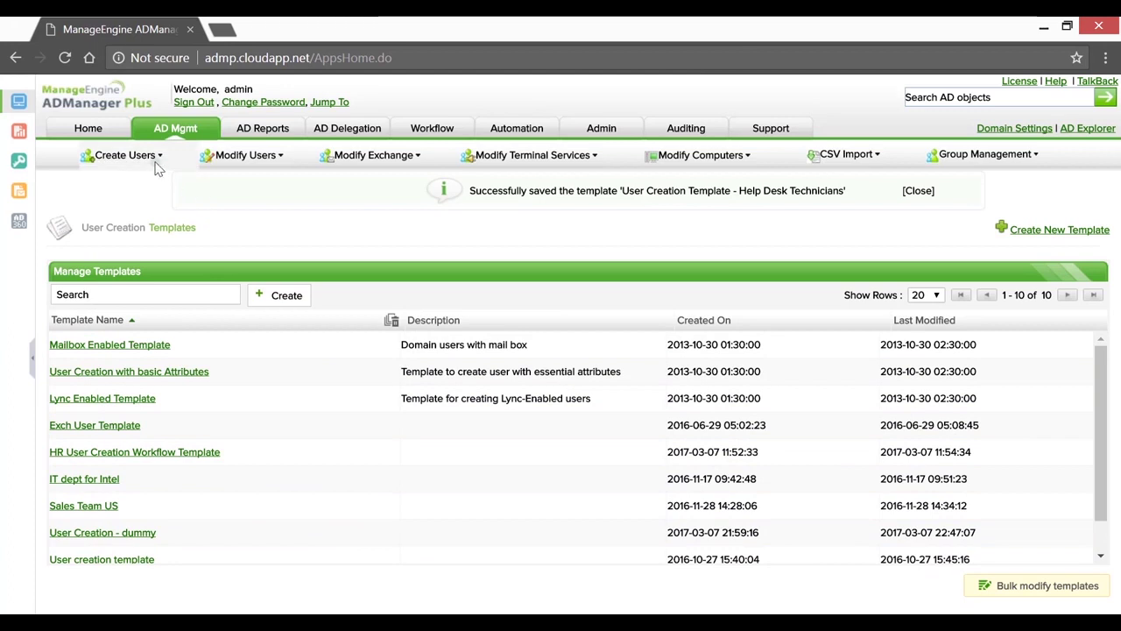
# Open Create Single User and switch its template to Help Desk Technicians.
pyautogui.click(158, 211)
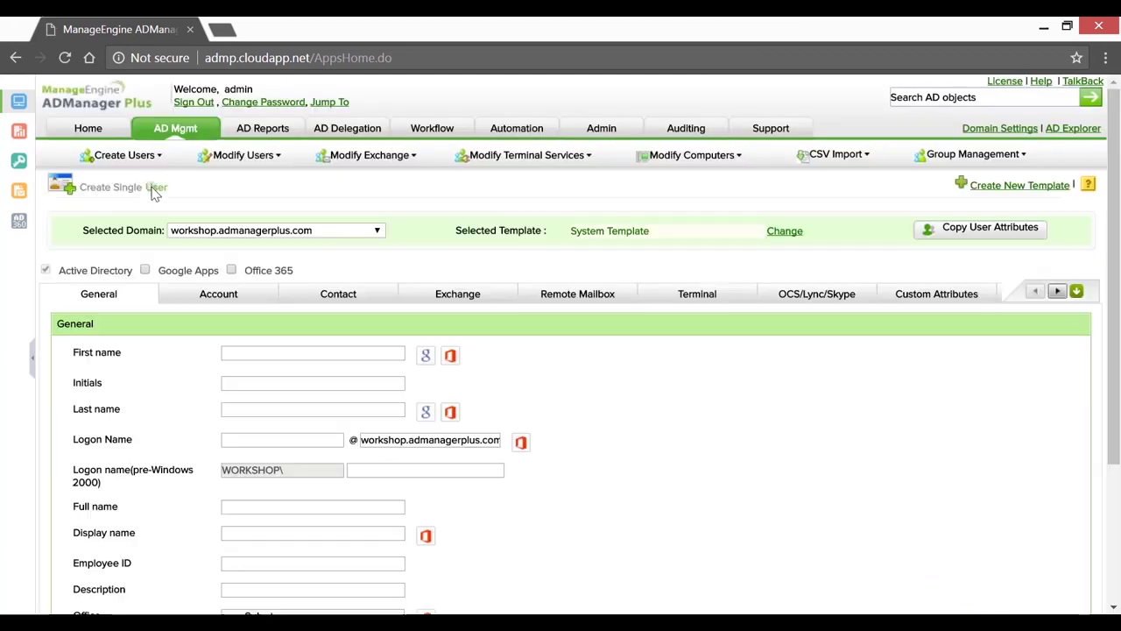
pyautogui.click(686, 241)
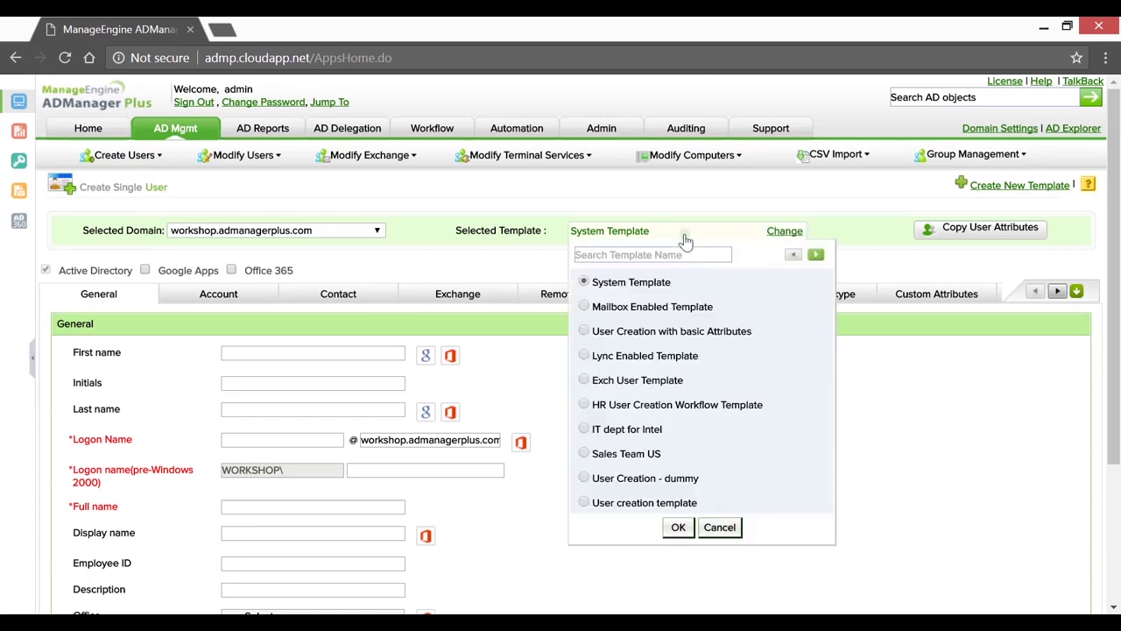
pyautogui.scroll(-1, 743, 318)
pyautogui.click(816, 168)
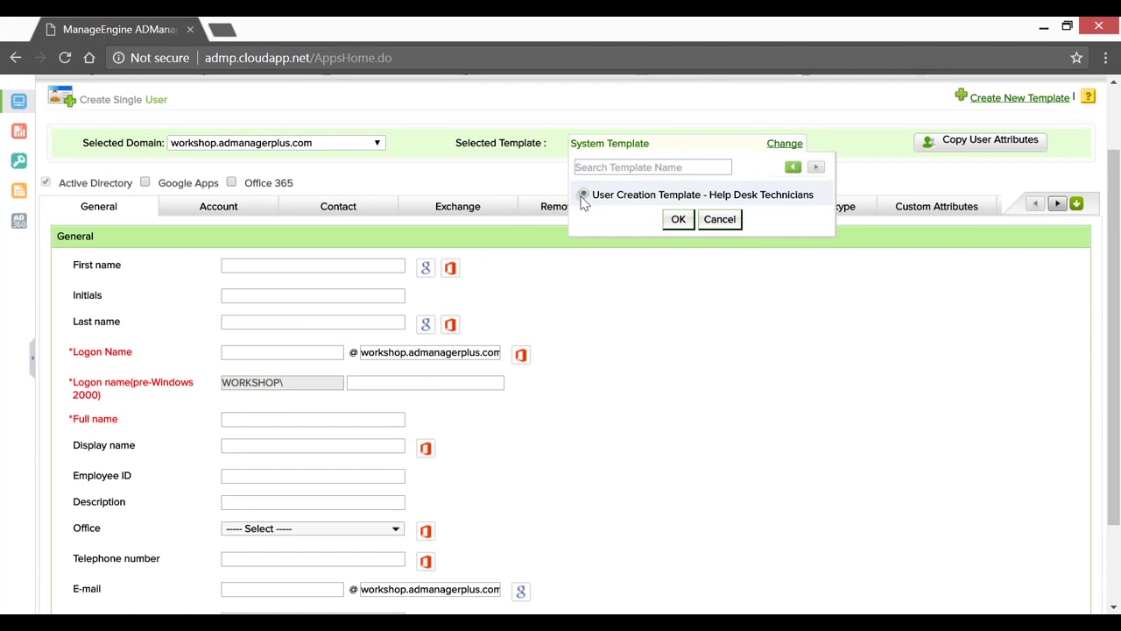
pyautogui.click(676, 220)
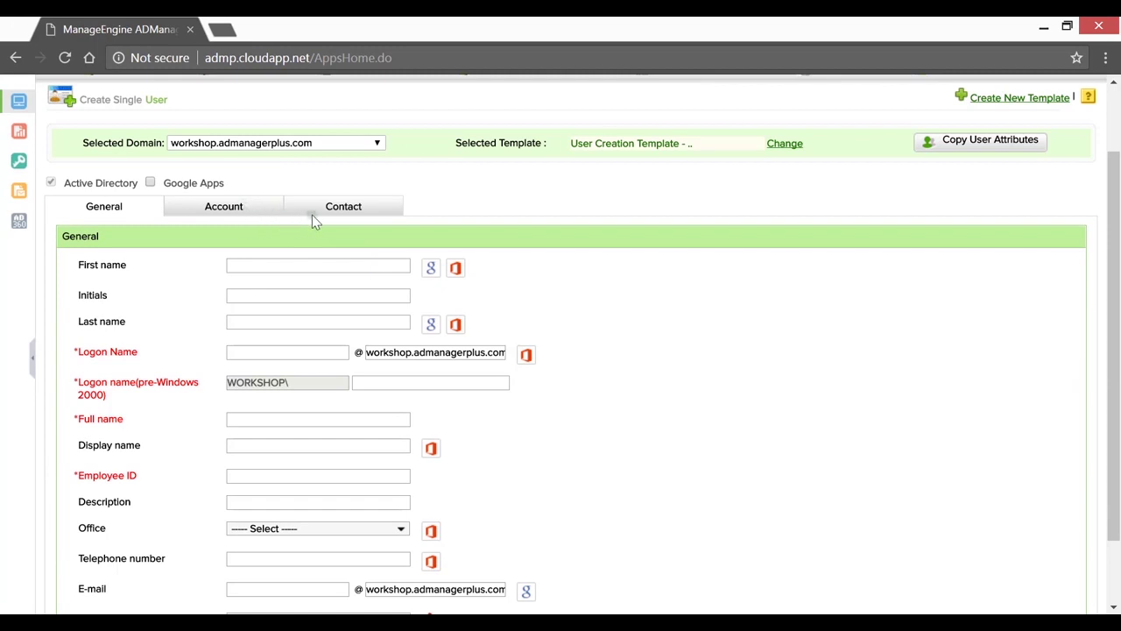
# Enter the new user's first name, last name and employee ID, then create the account.
pyautogui.click(303, 269)
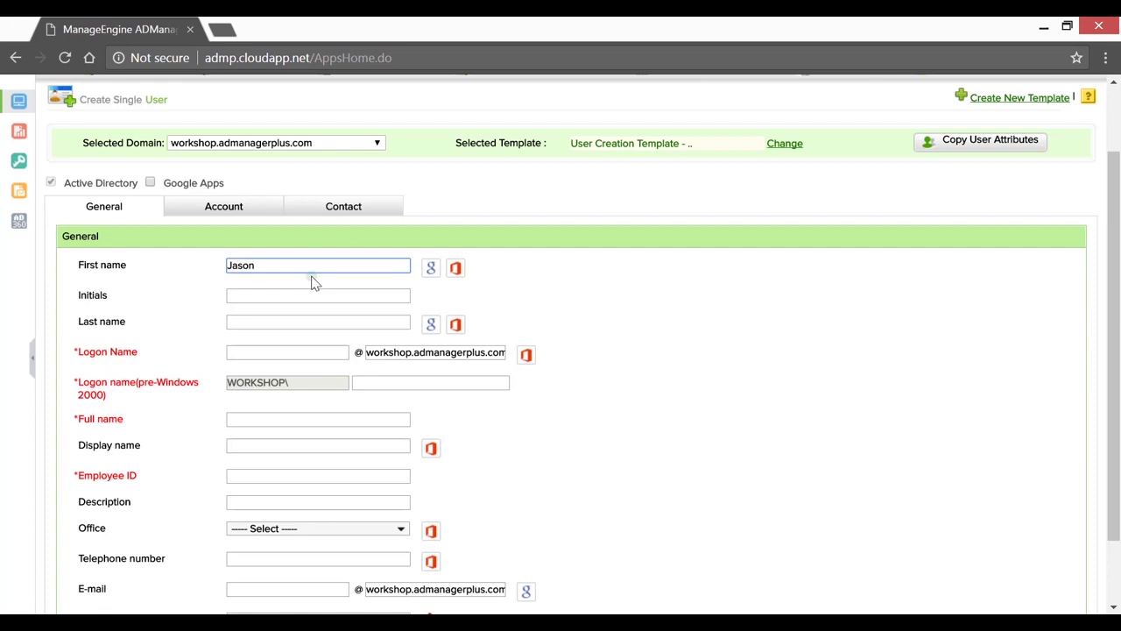
pyautogui.click(301, 317)
pyautogui.write('Momoa')
pyautogui.scroll(-1, 301, 317)
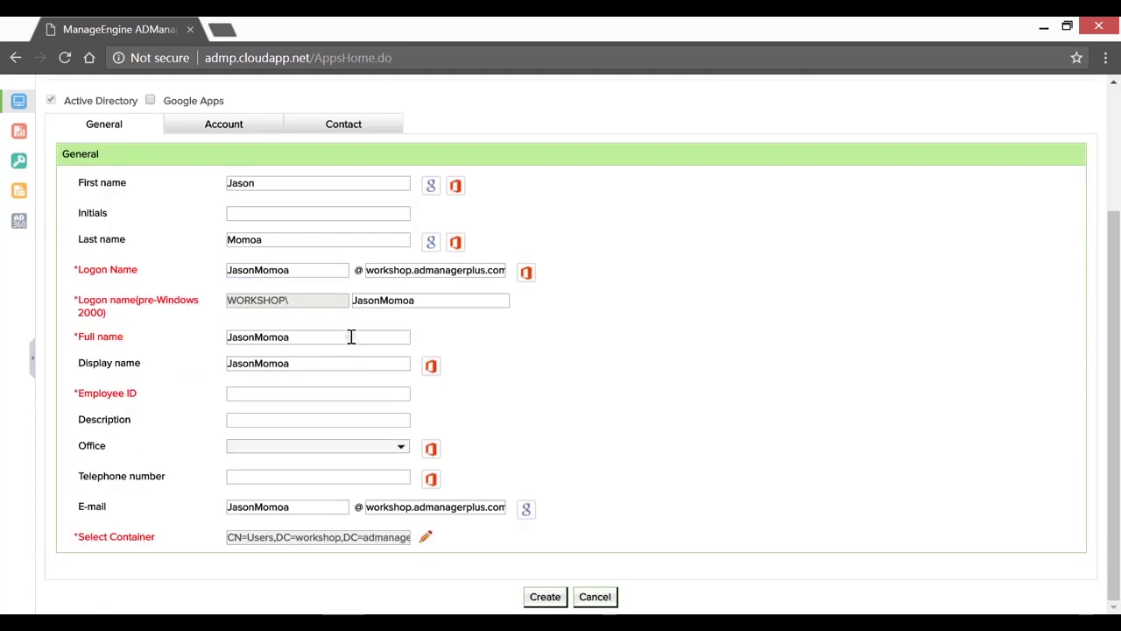
pyautogui.click(275, 396)
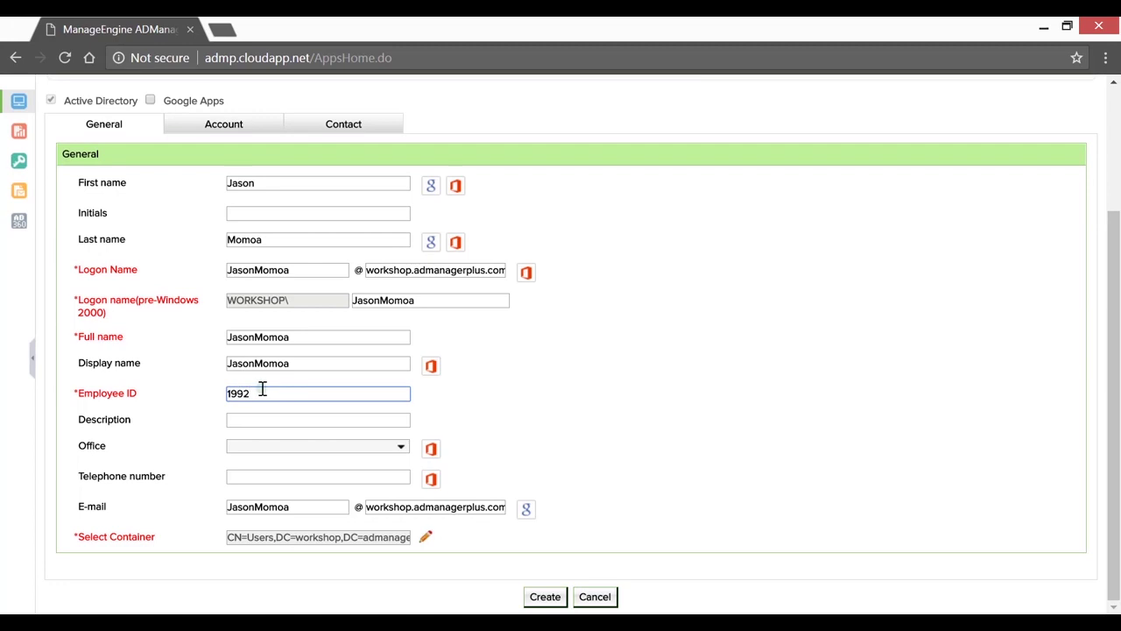
pyautogui.click(532, 598)
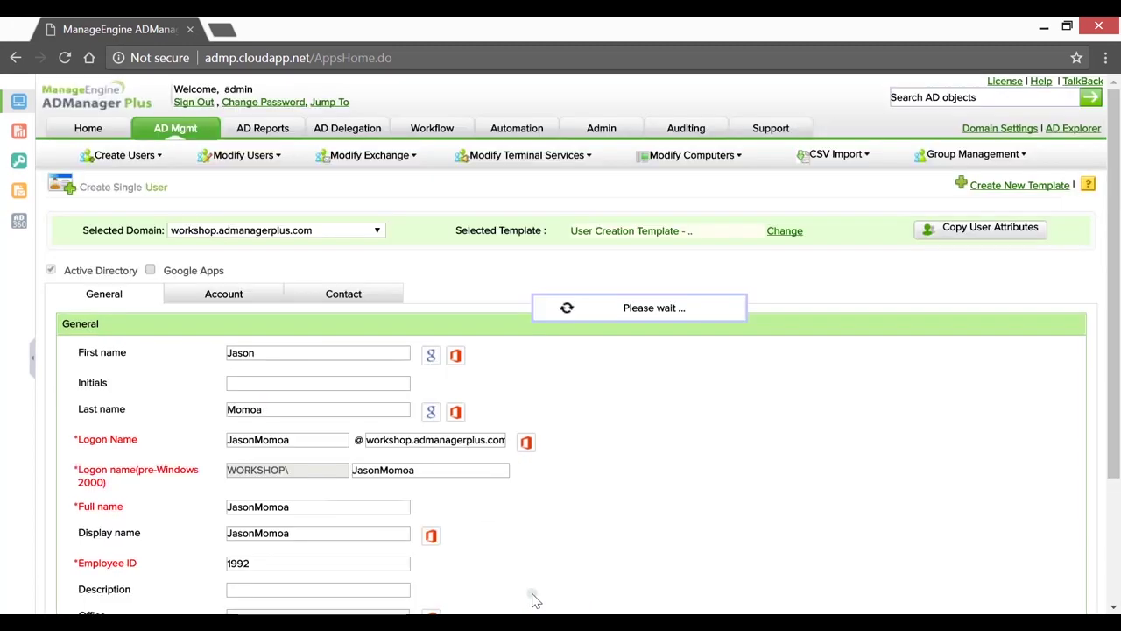